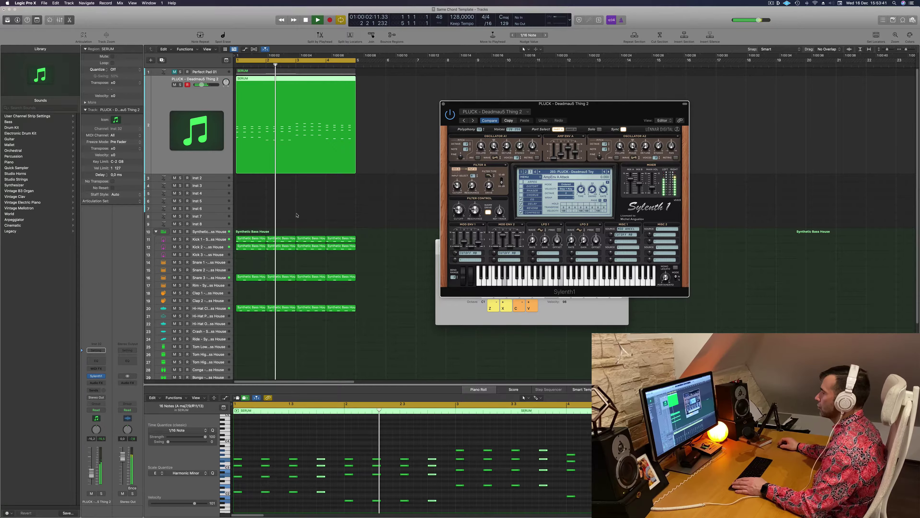
Copy all the chord notes of the SERUM region forward by half a beat and play the loop
click(296, 431)
key(super+a)
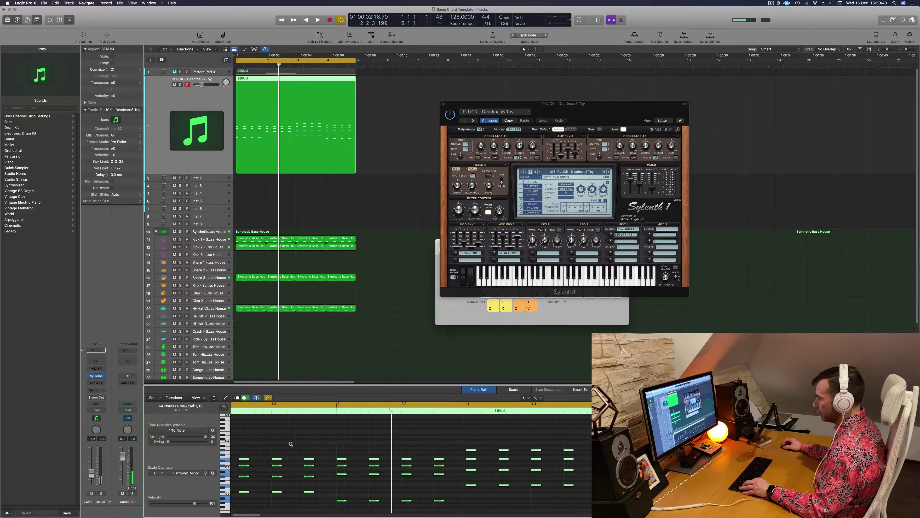
key(super+Right)
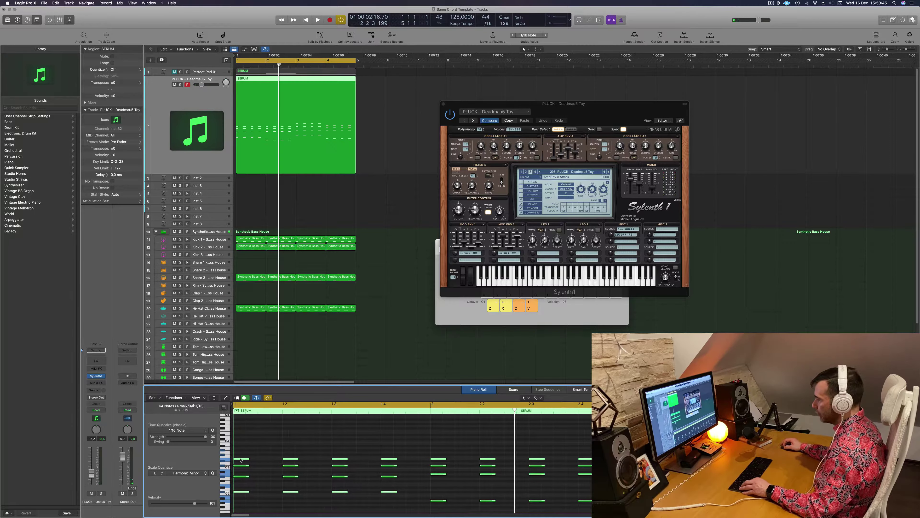
drag(240, 460, 266, 460)
key(space)
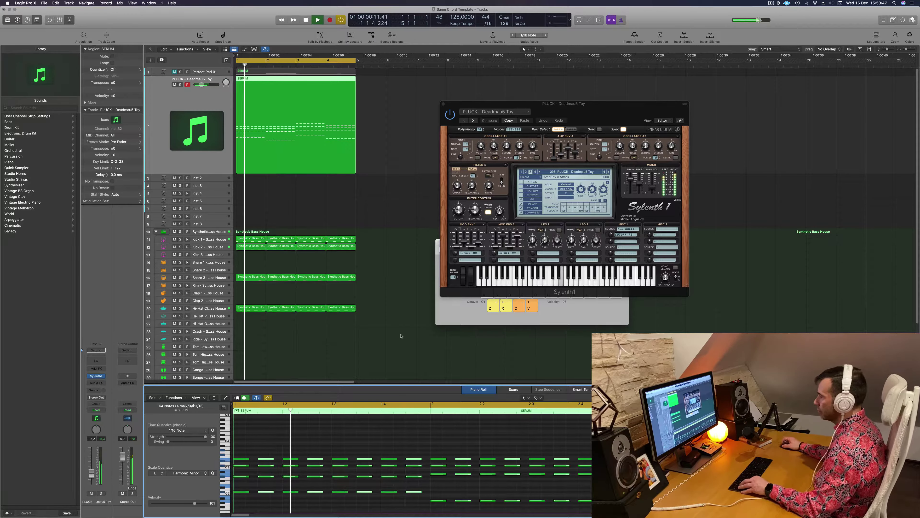
Switch Sylenth1 to the PLUCK - Deadmau5 Thing 1 preset, show the Musical Typing keyboard and replay the loop from the start
drag(615, 112, 595, 142)
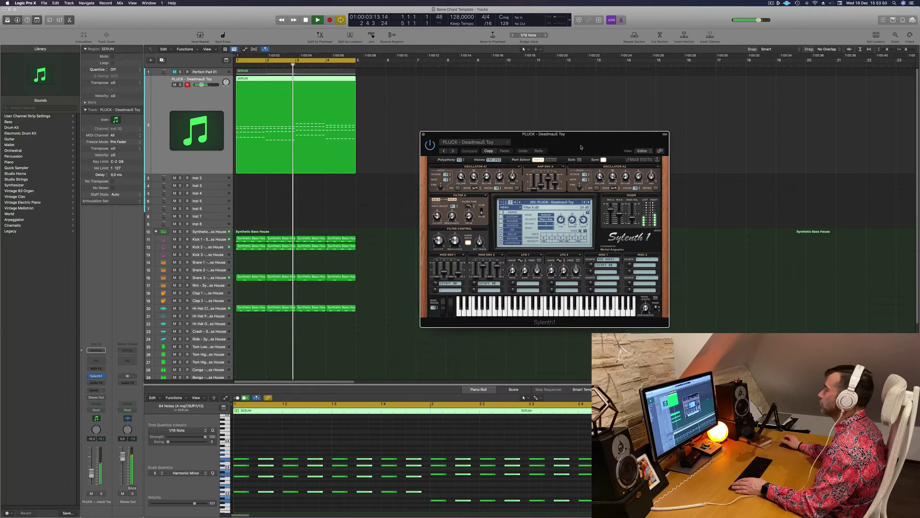
click(585, 204)
click(585, 203)
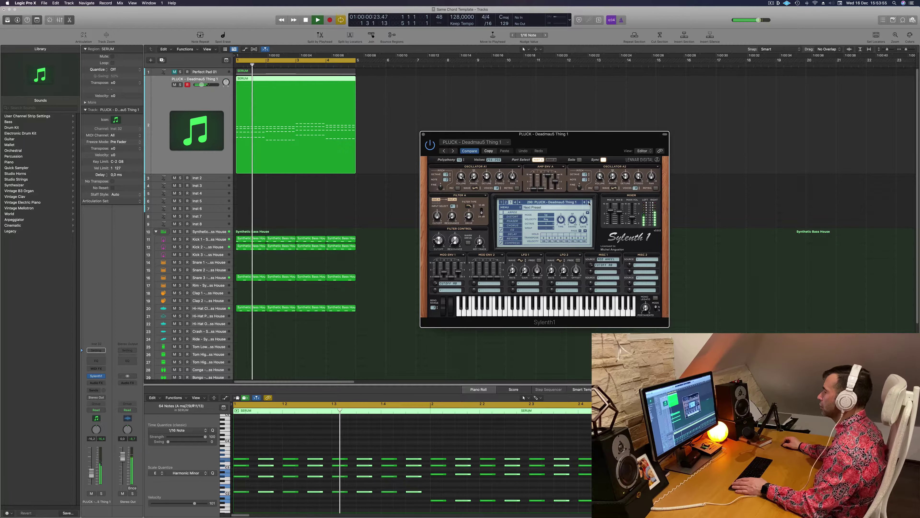
key(super+k)
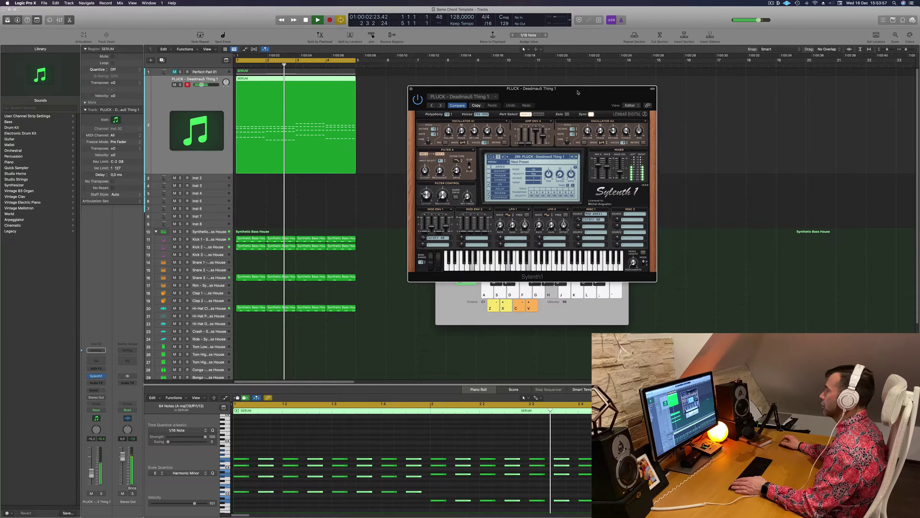
key(Return)
key(Return)
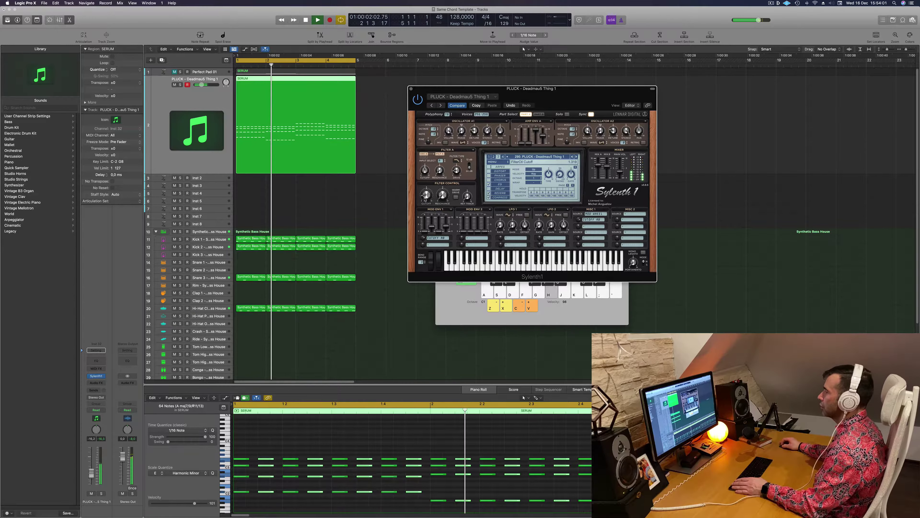
Slightly raise the Filter Control cutoff in Sylenth1 and fine-tune the pluck track's volume against the loop
drag(424, 196, 426, 194)
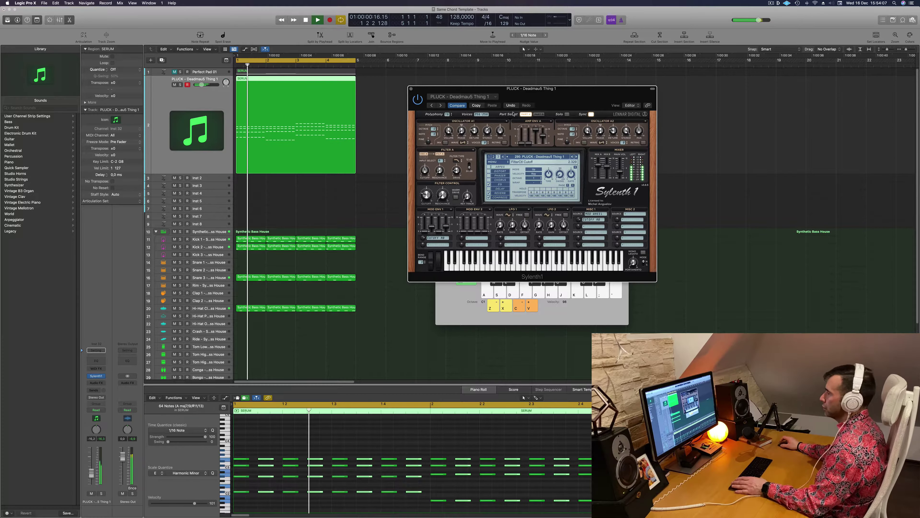
drag(541, 103, 579, 99)
key(space)
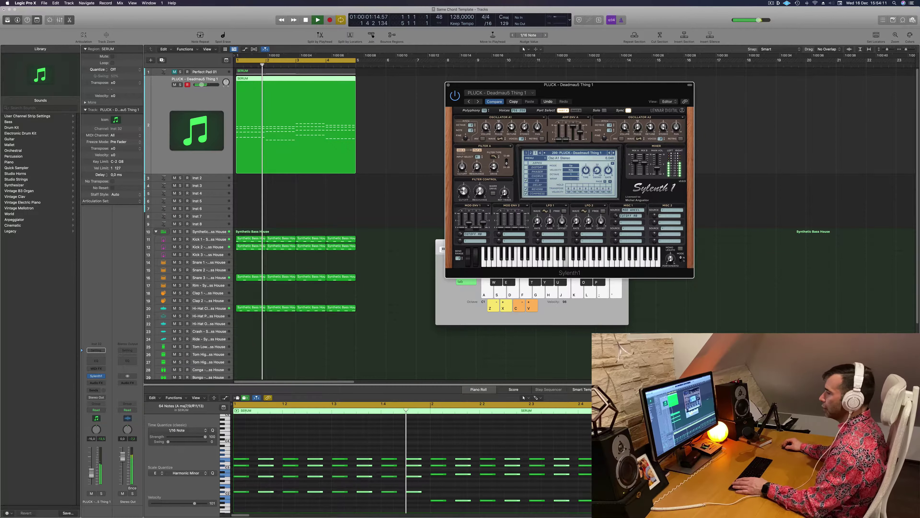
drag(93, 469, 93, 469)
key(space)
key(space)
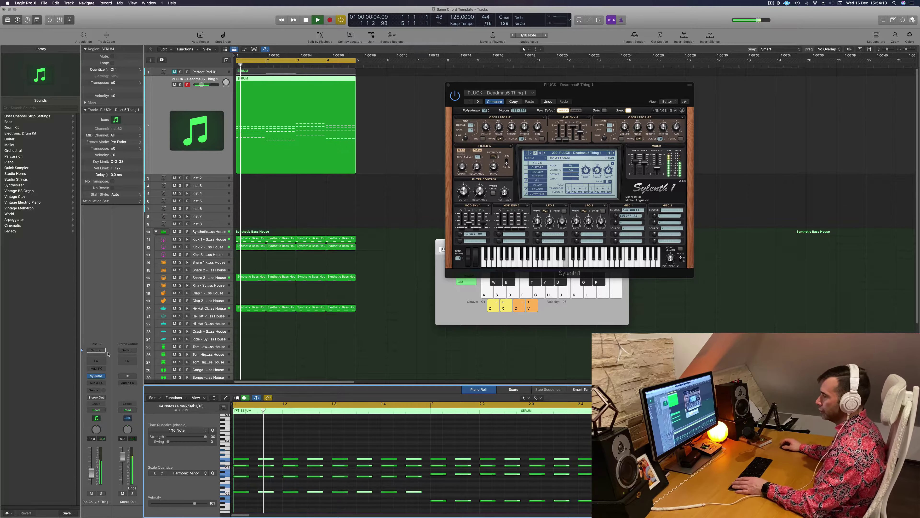
Insert a stereo Compressor on the pluck track after Sylenth1
click(94, 384)
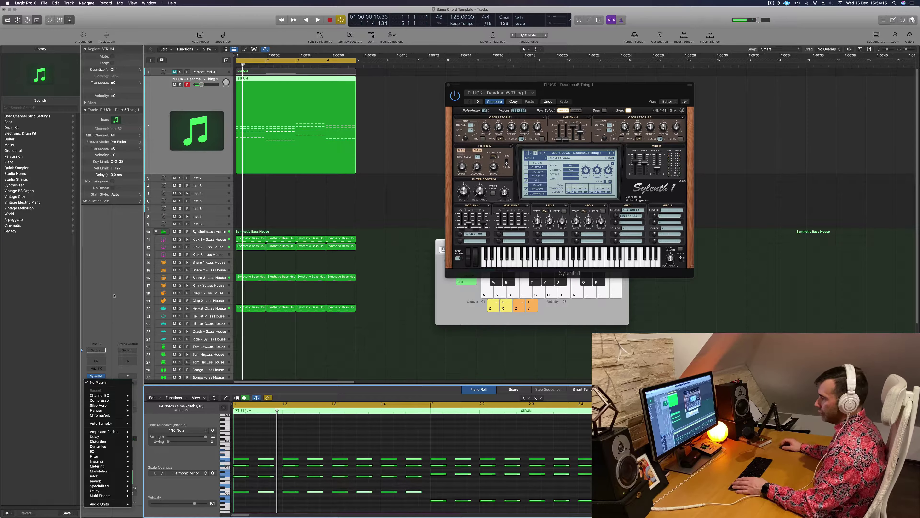
click(132, 297)
click(92, 384)
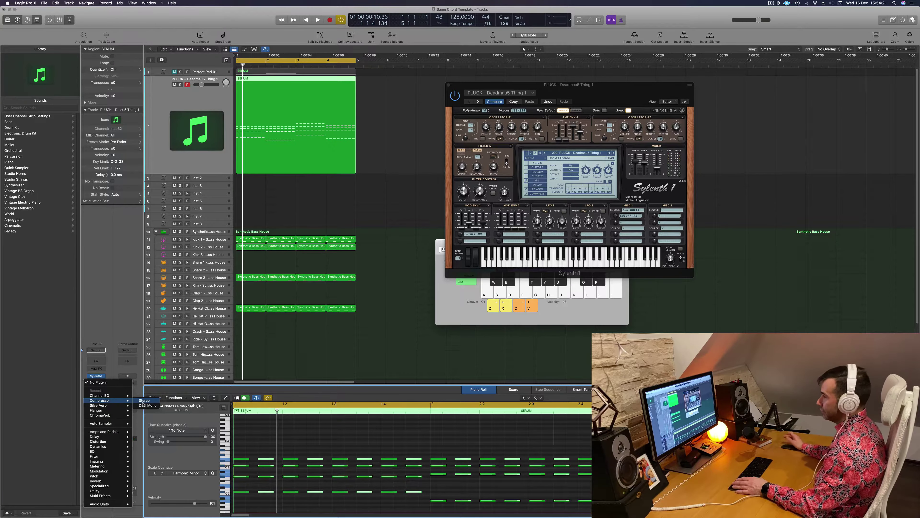
click(144, 405)
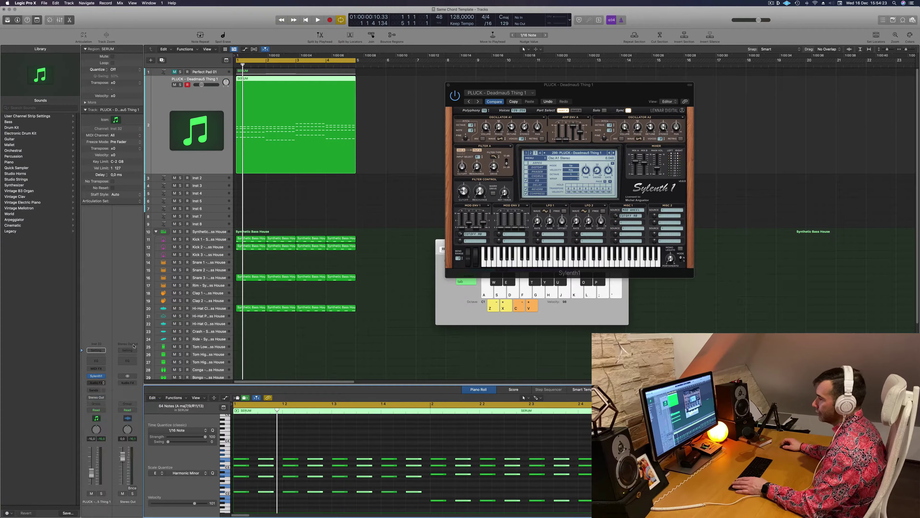
key(space)
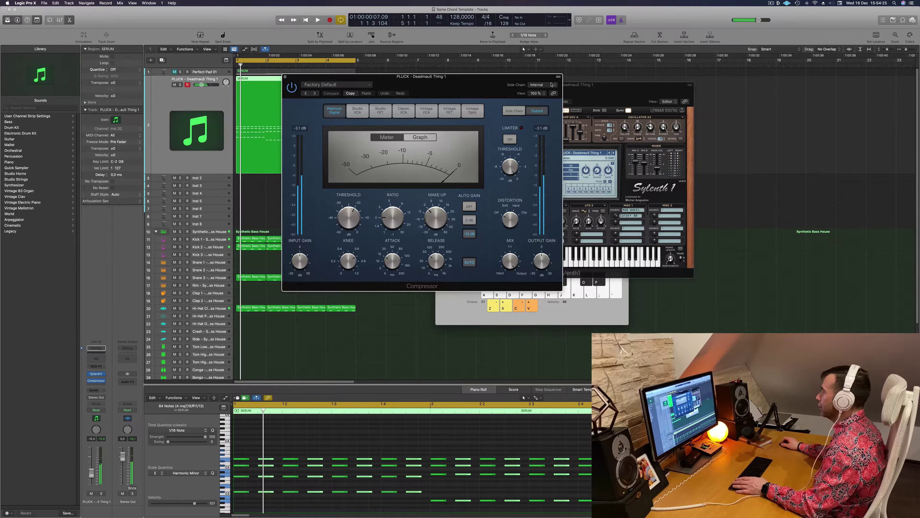
Set the Compressor's side chain to Kick 1 - Synthetic Bass House (Inst 9) and play the loop
mouse_move(541, 104)
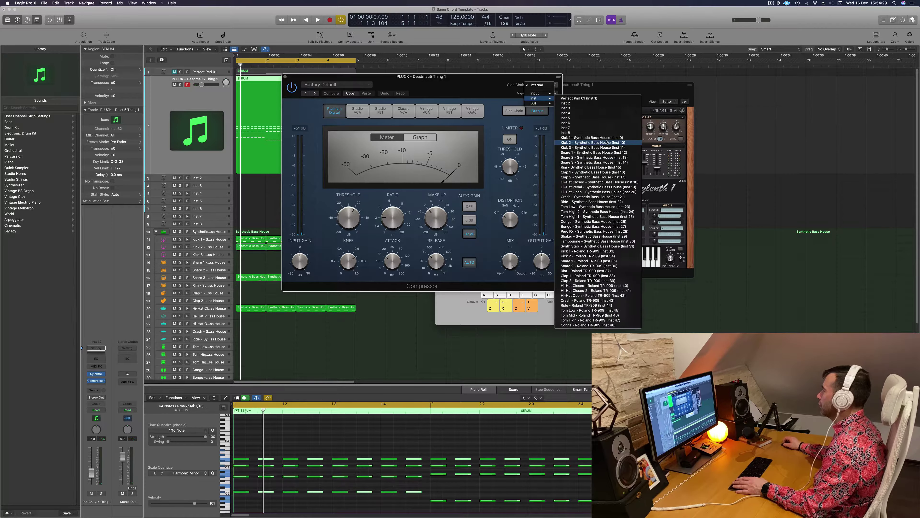
click(606, 139)
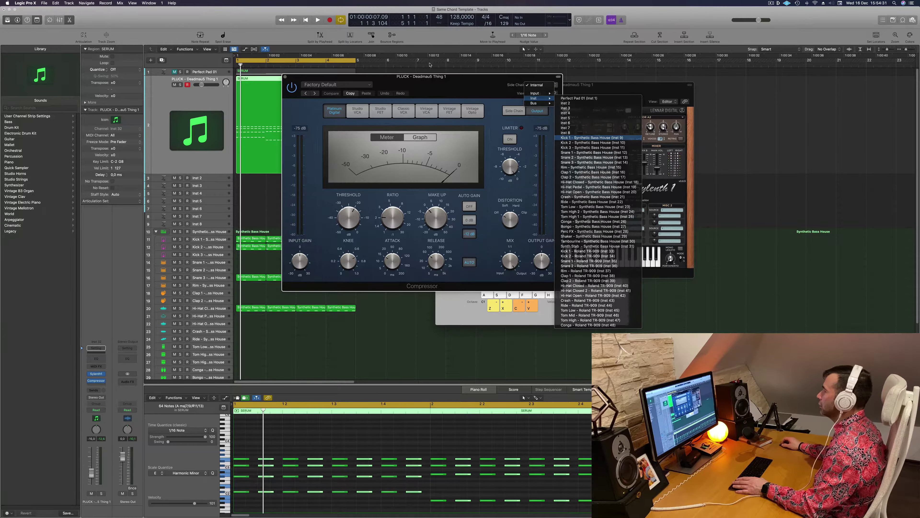
drag(461, 78, 615, 99)
key(space)
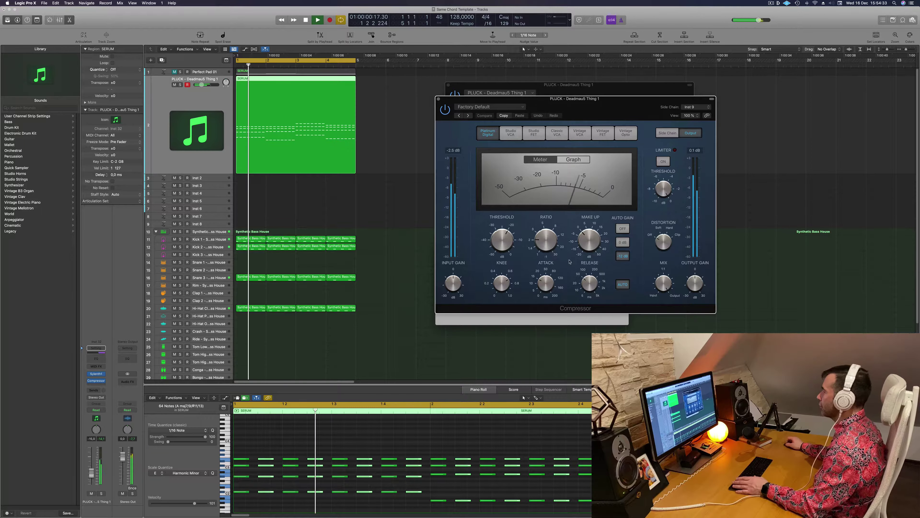
Set the Compressor's attack to 0.0 ms, shorten its release, adjust its ratio and close its window
drag(589, 284, 588, 316)
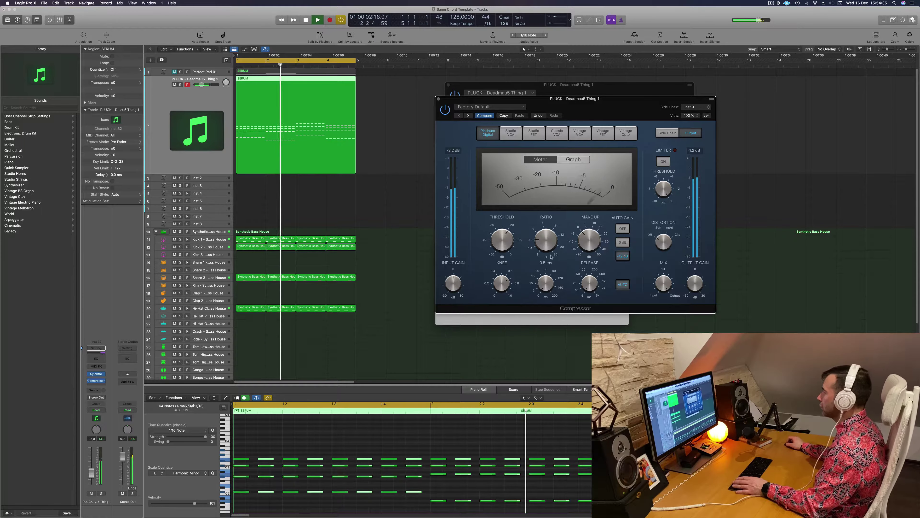
click(545, 227)
drag(544, 227, 544, 233)
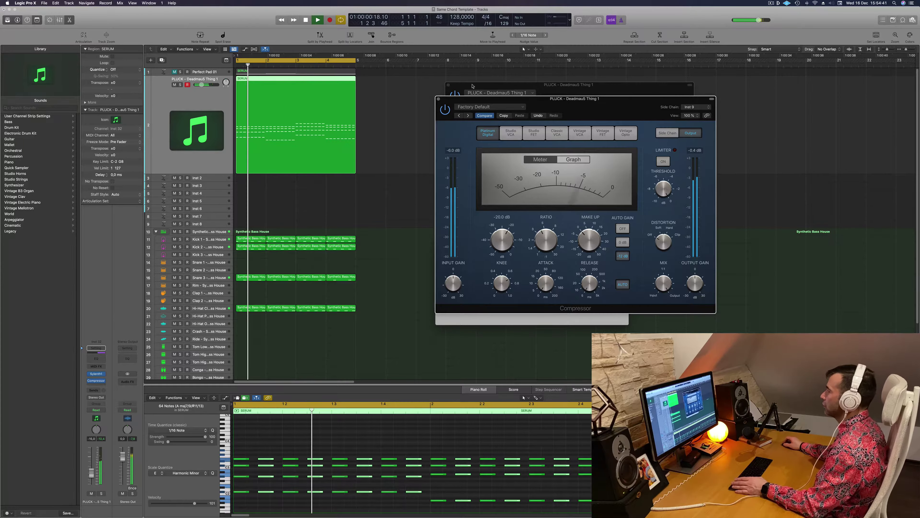
click(439, 99)
Lower the dry/wet mix of Sylenth1's built-in reverb and audition the pluck from the loop start
drag(525, 84, 495, 83)
click(507, 187)
drag(572, 184, 573, 199)
drag(570, 97, 589, 100)
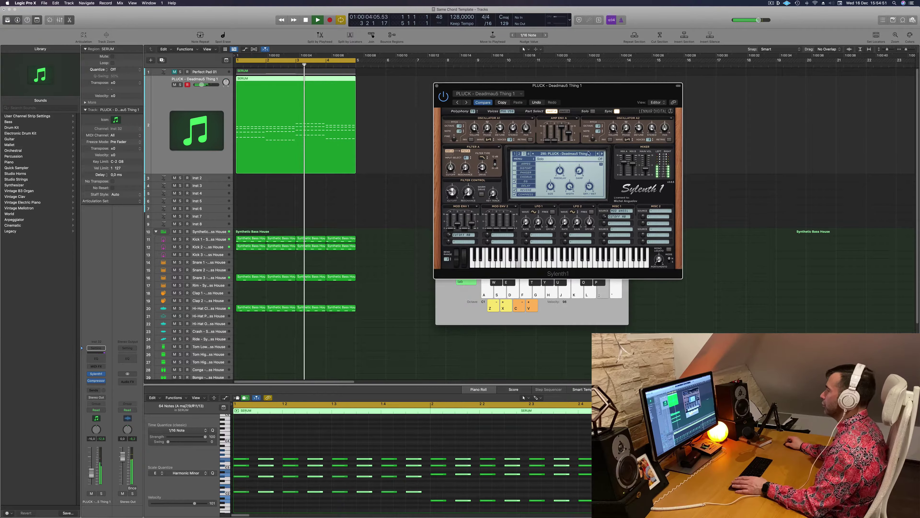
key(space)
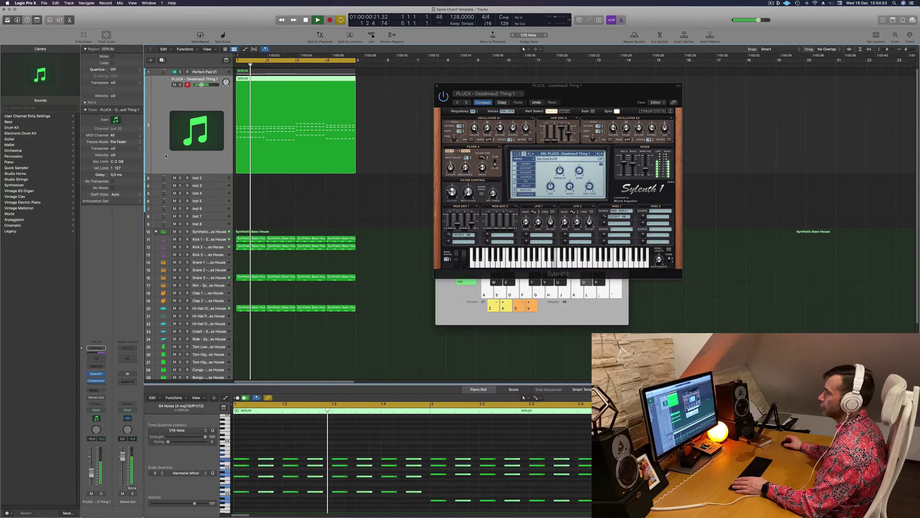
drag(572, 93, 657, 86)
key(space)
key(space)
click(398, 150)
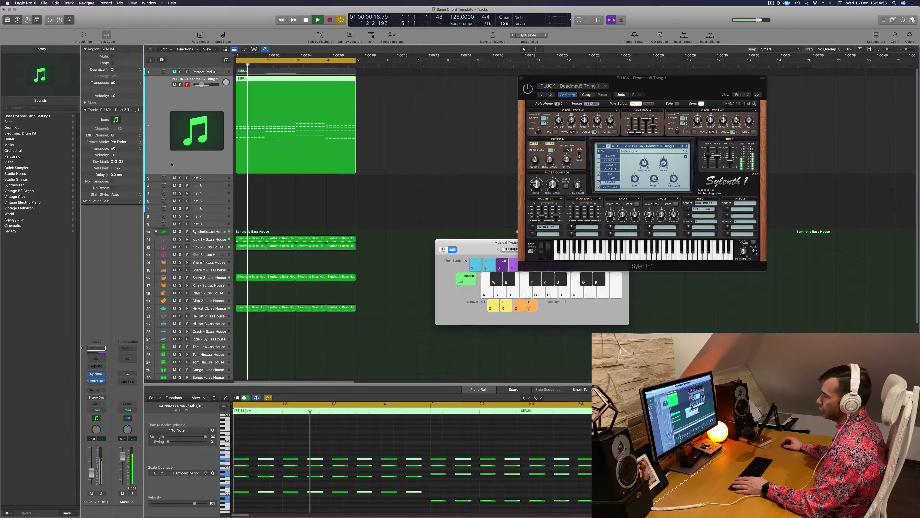
Add a send from the pluck track to Bus 7
key(space)
key(space)
click(96, 390)
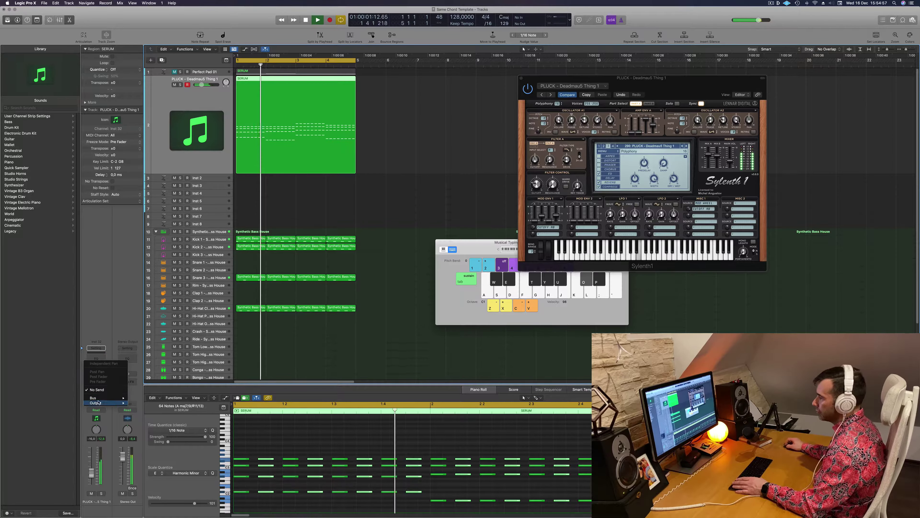
mouse_move(104, 397)
click(139, 357)
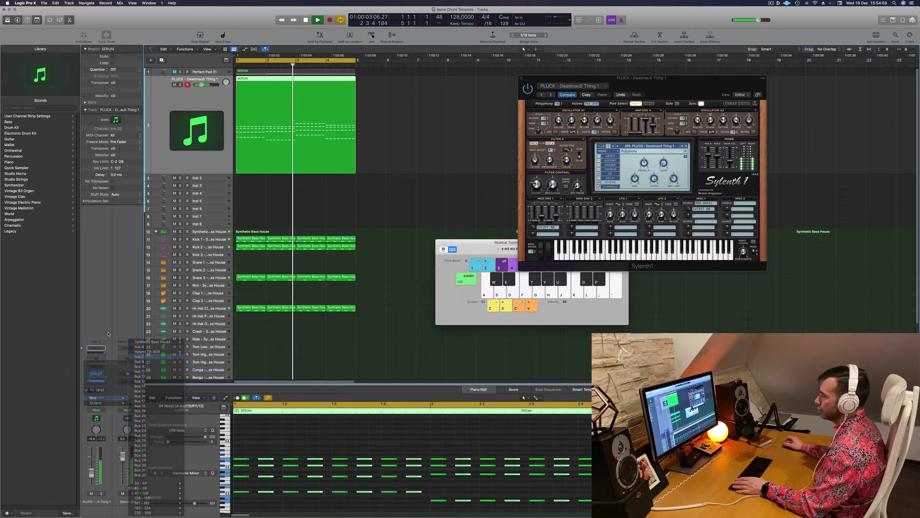
Insert SilverVerb on the aux channel fed by Bus 7
key(space)
key(space)
click(127, 378)
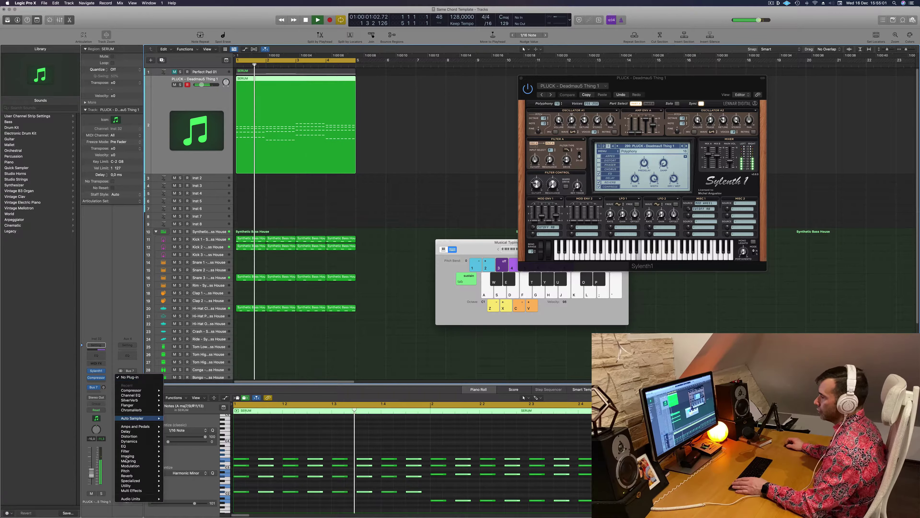
mouse_move(145, 400)
click(176, 400)
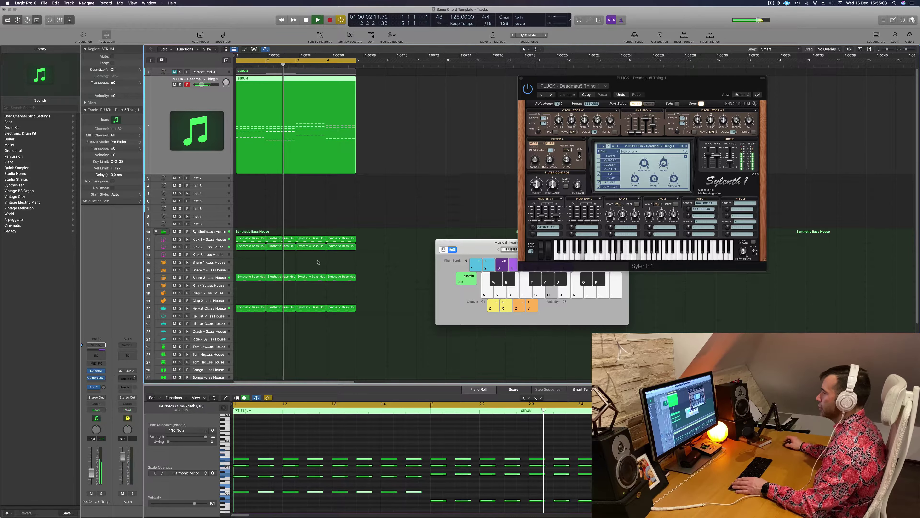
Load the grandiose preset in SilverVerb, set Wet to 100% and clear its window aside
click(342, 86)
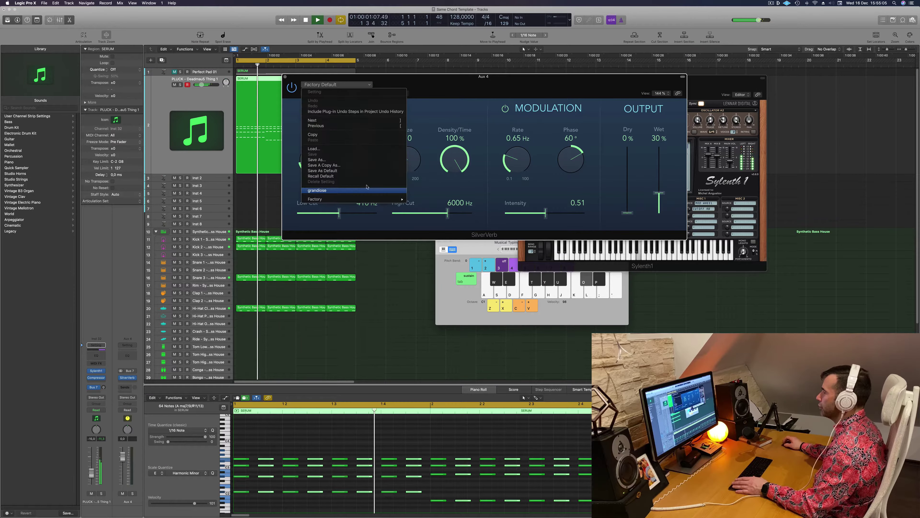
click(366, 190)
key(space)
drag(660, 153, 660, 146)
key(space)
drag(639, 82, 749, 87)
key(space)
key(space)
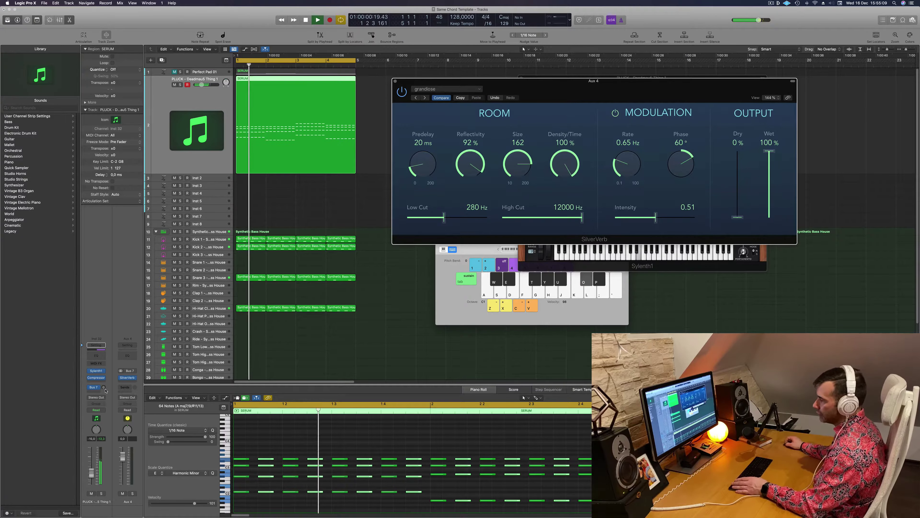
Raise the pluck's Bus 7 send and set SilverVerb's Size to 106, Density/Time to 73% and High Cut to 9700 Hz
drag(104, 387, 104, 387)
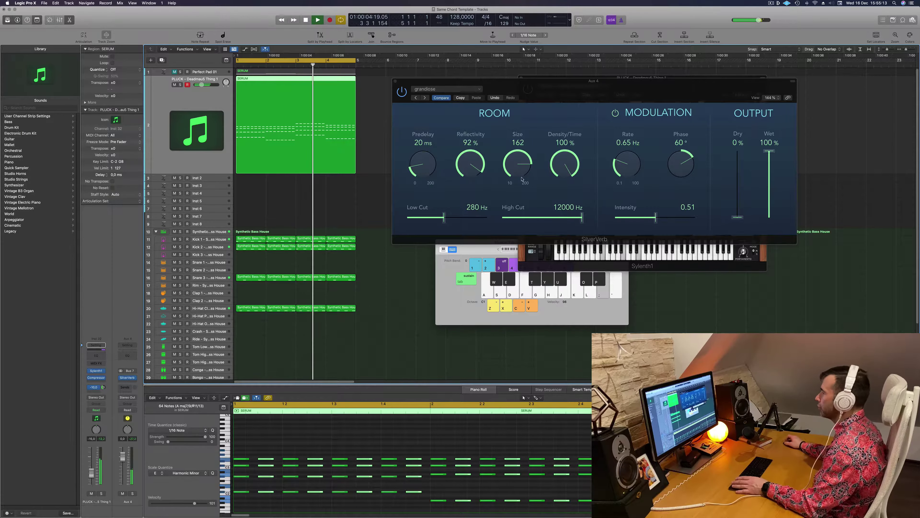
key(Return)
mouse_move(564, 154)
mouse_down()
mouse_move(566, 162)
mouse_move(523, 171)
mouse_move(567, 158)
mouse_up()
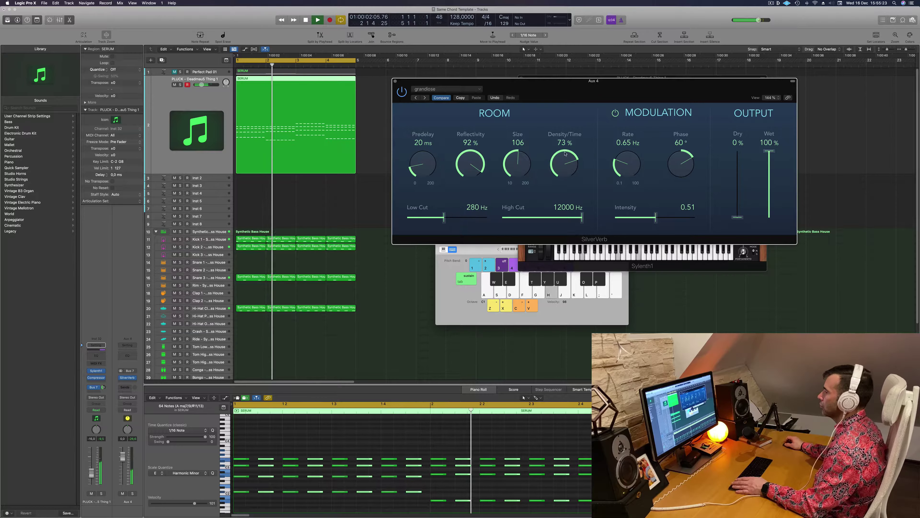
key(space)
key(space)
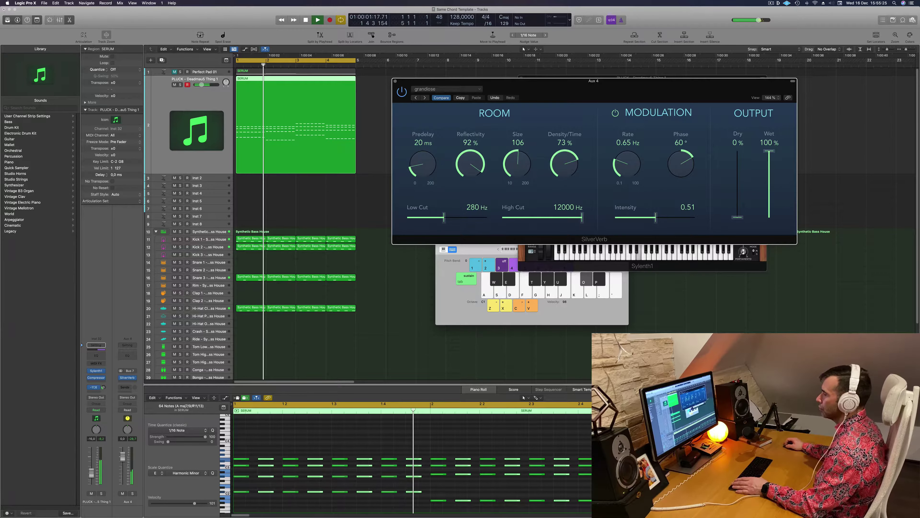
click(381, 237)
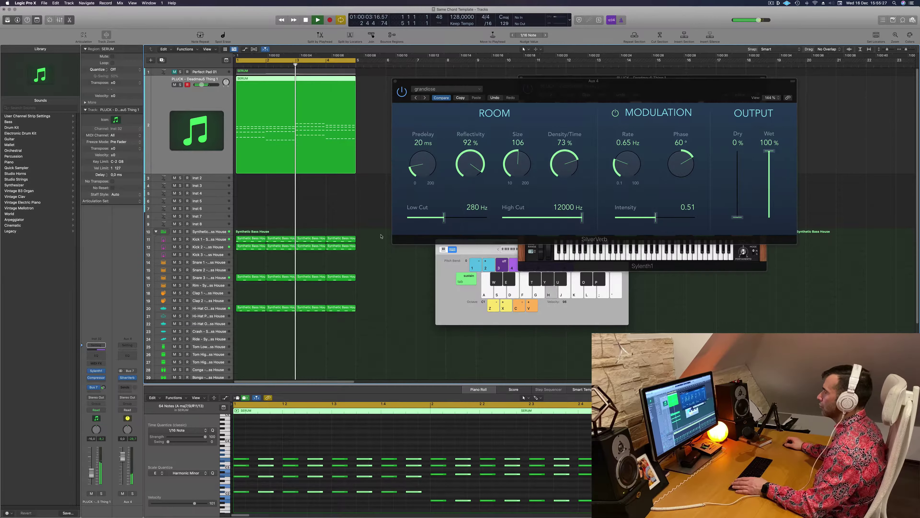
drag(581, 218, 575, 218)
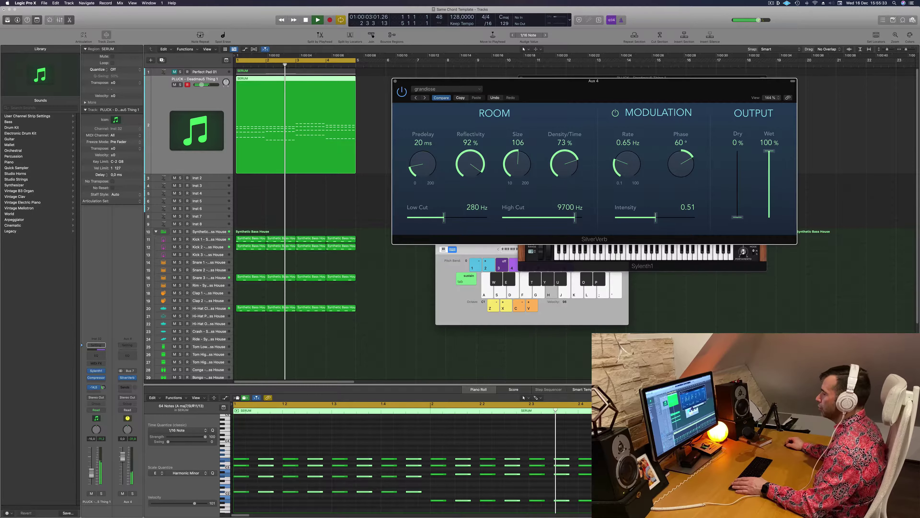
Copy the pluck track's side-chained Compressor to the Aux 4 channel after SilverVerb and open it
drag(104, 386, 128, 383)
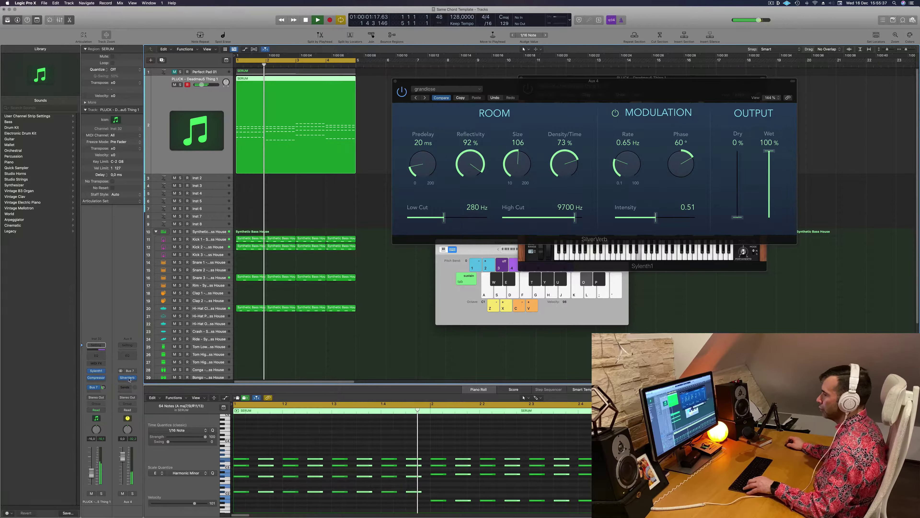
click(129, 379)
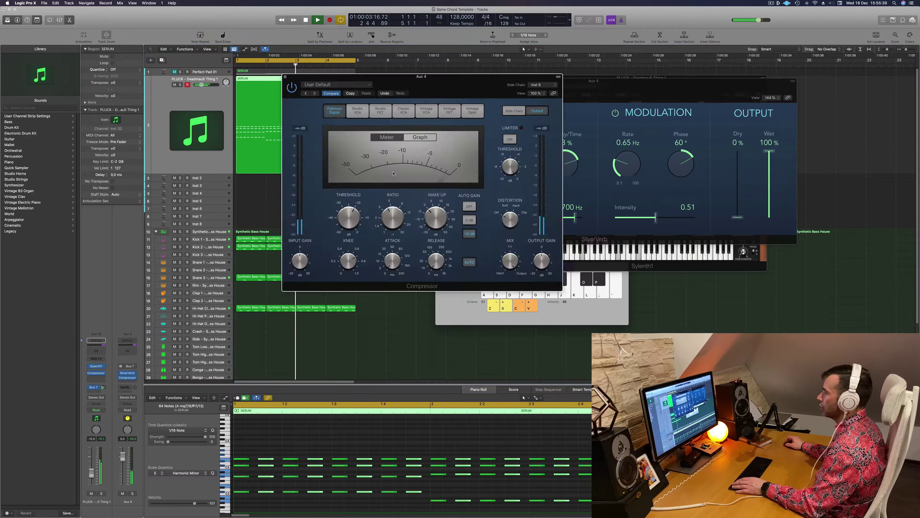
Adjust the pluck track's Bus 7 send level, then close the Aux 4 Compressor and SilverVerb windows
drag(470, 85, 735, 140)
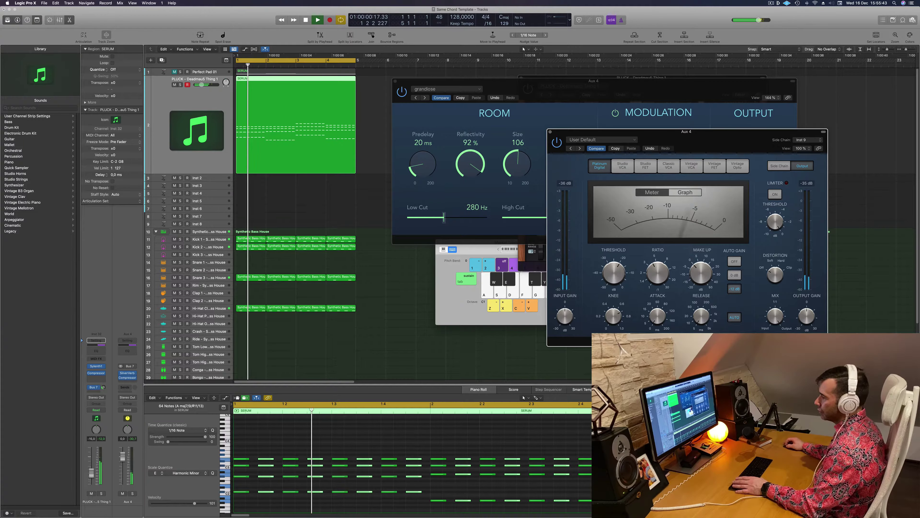
click(103, 387)
drag(104, 390, 103, 391)
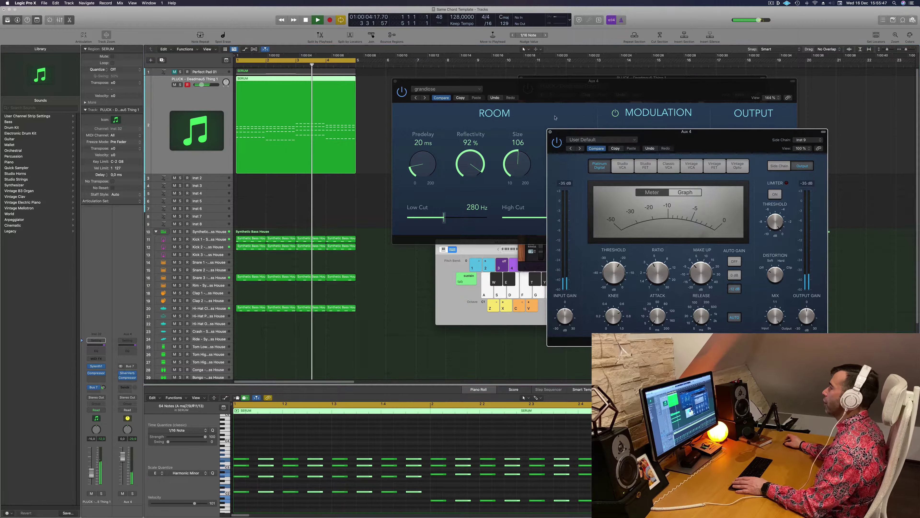
click(550, 132)
drag(396, 83, 337, 104)
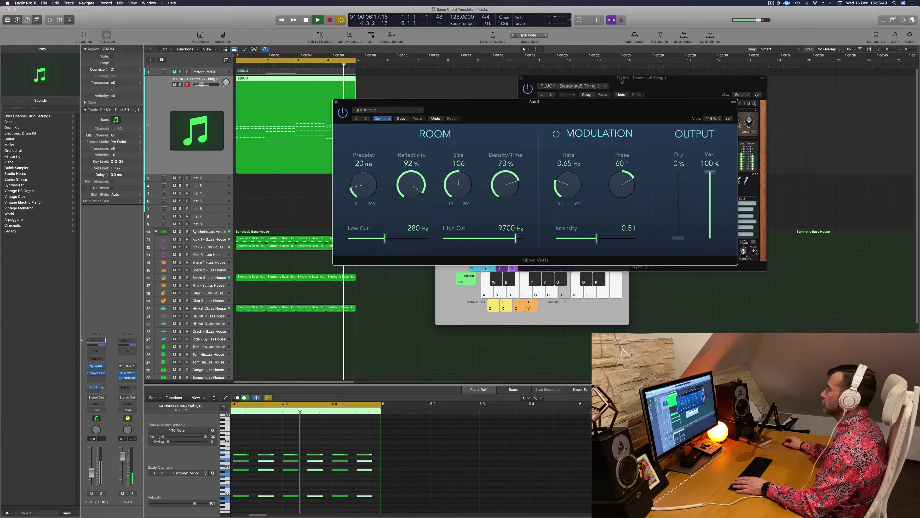
click(336, 102)
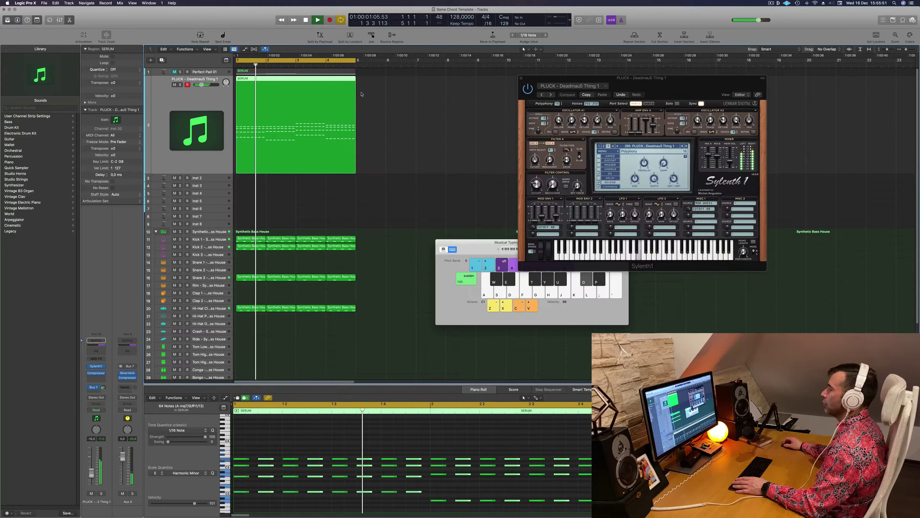
Duplicate the pluck track with its settings and copy its SERUM chord region onto the duplicate
click(363, 93)
key(super+d)
drag(298, 81, 250, 80)
click(254, 72)
click(271, 119)
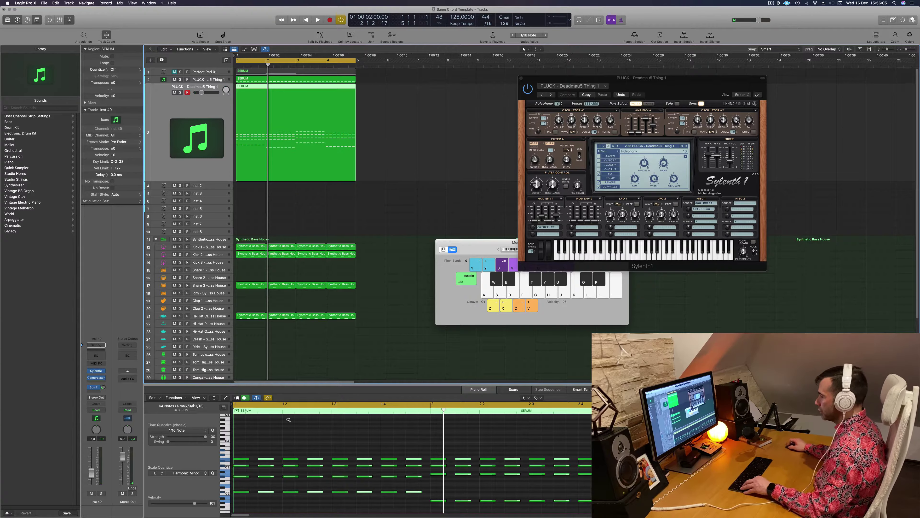
Delete the upper chord notes from the duplicated pluck region and shift the remaining bass notes lower in pitch
scroll(291, 433, left, 5)
drag(238, 442, 420, 477)
key(Delete)
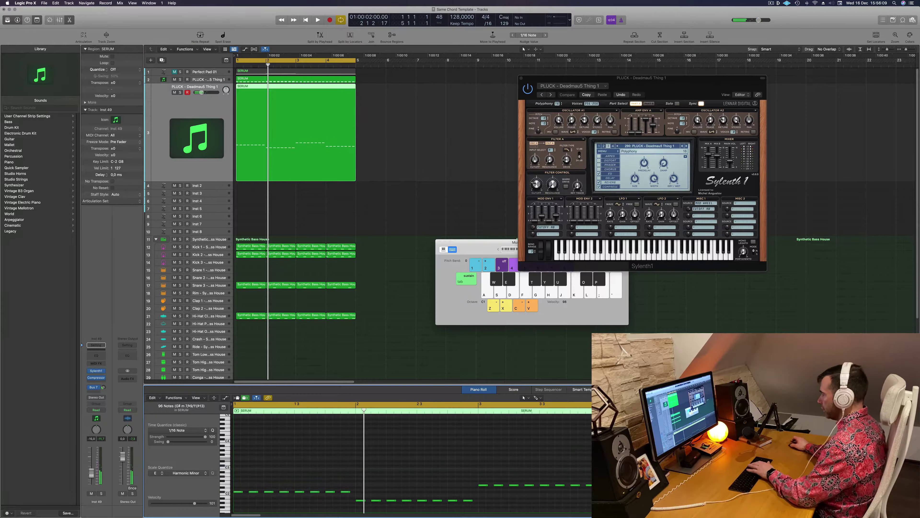
key(space)
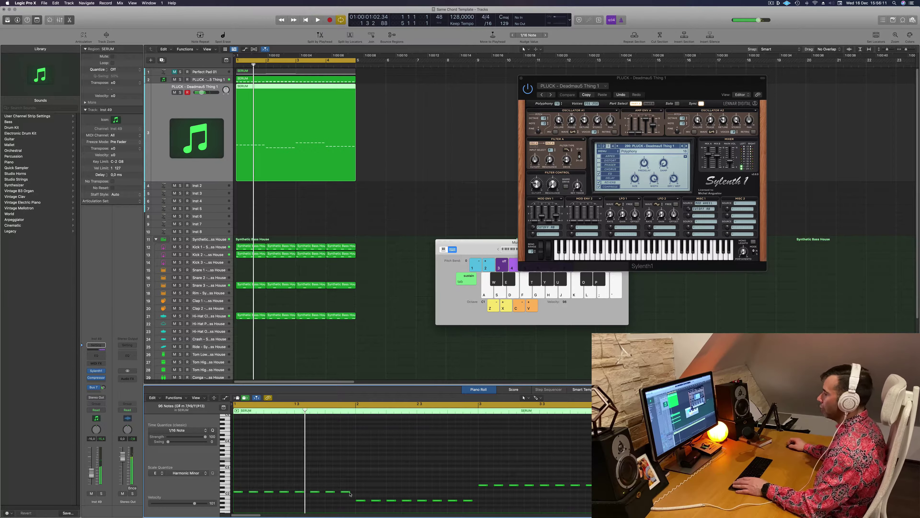
key(space)
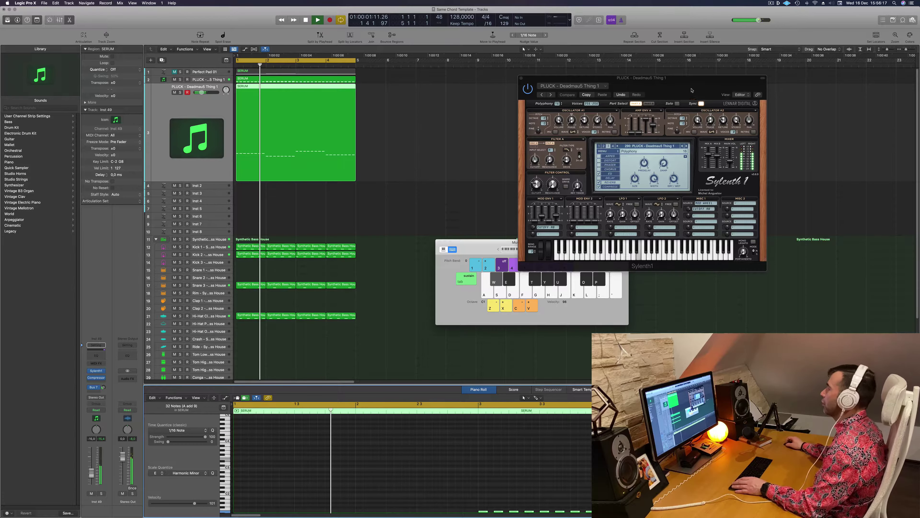
Turn down the Bus 7 reverb send on the duplicated low pluck track and close its Sylenth1 window
drag(694, 90, 626, 91)
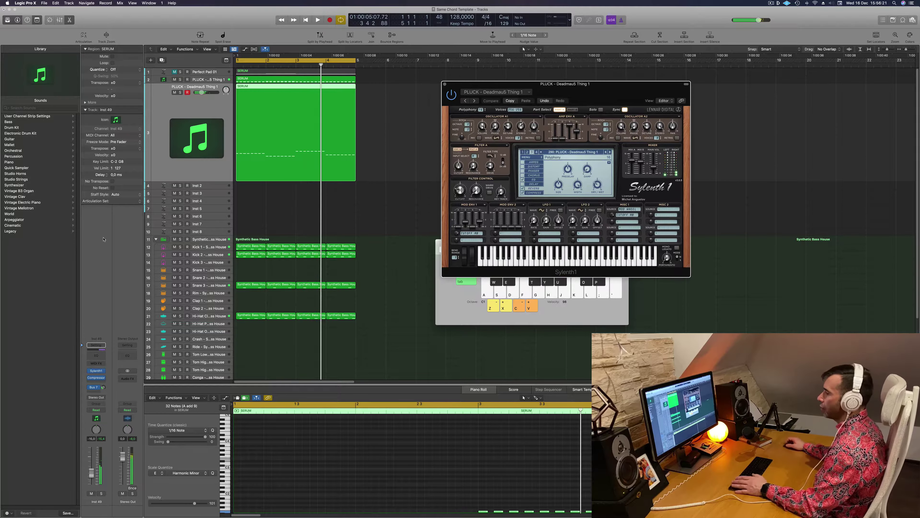
key(Return)
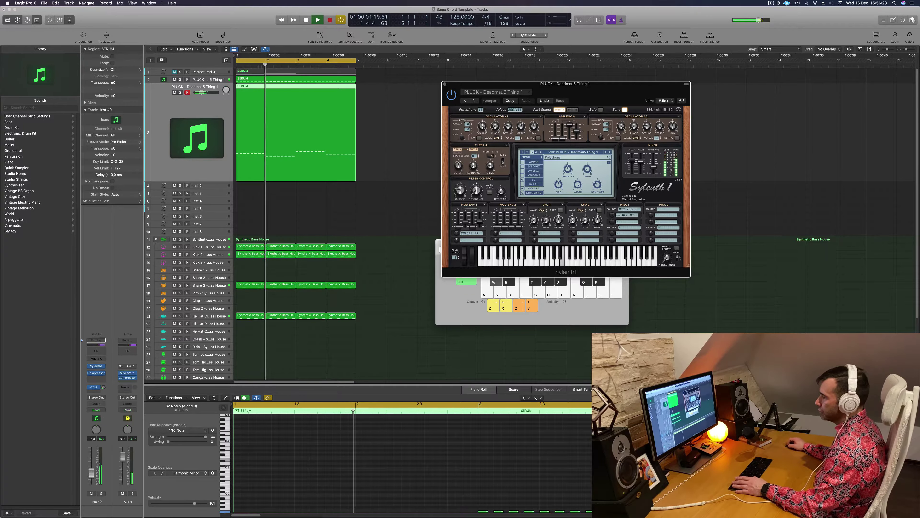
click(103, 388)
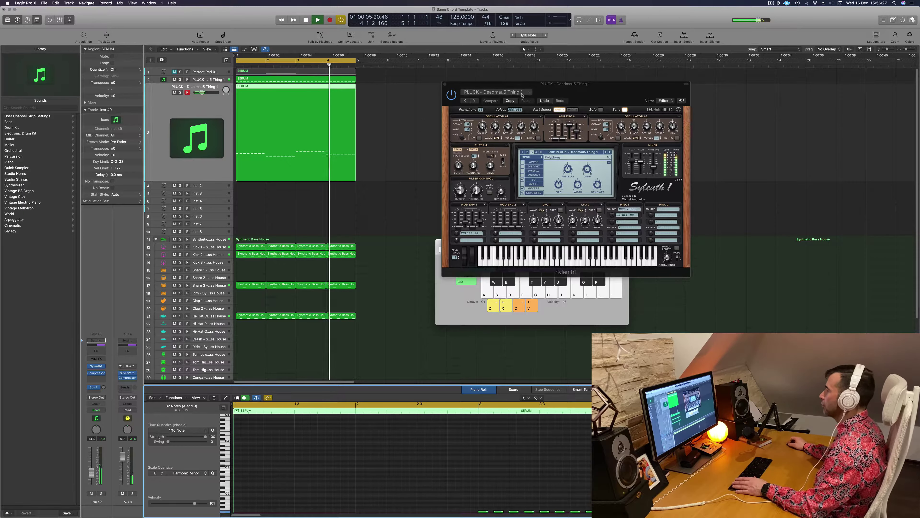
drag(448, 87, 328, 100)
click(324, 99)
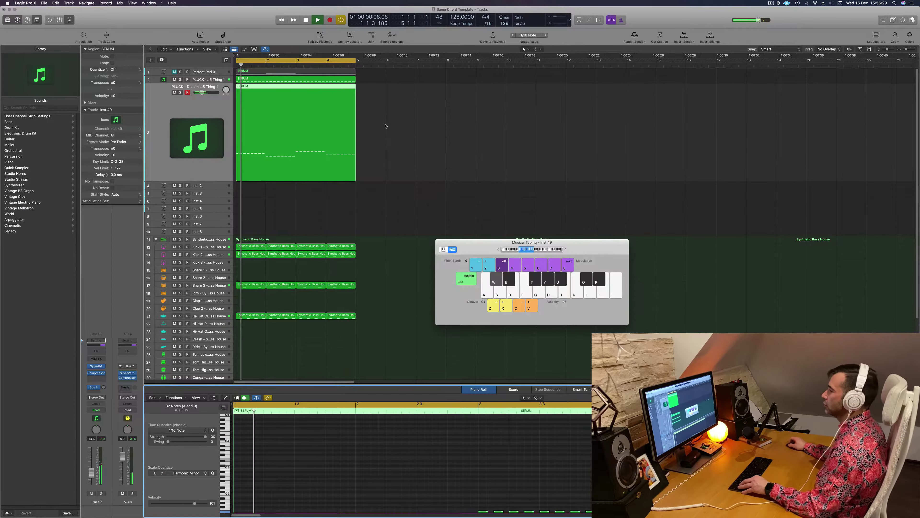
Duplicate the Perfect Pad 01 track, copy its muted SERUM region onto the duplicate and unmute that new track
key(super+Right)
key(super+Right)
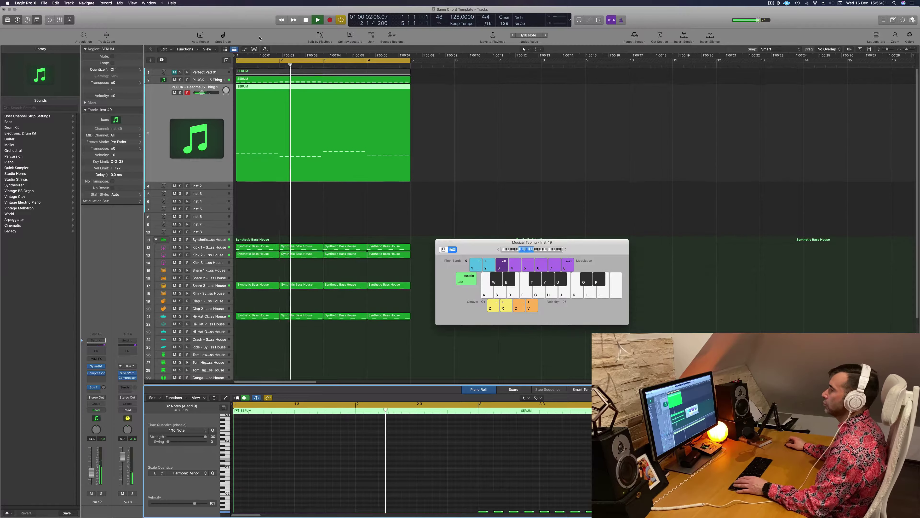
click(201, 72)
key(space)
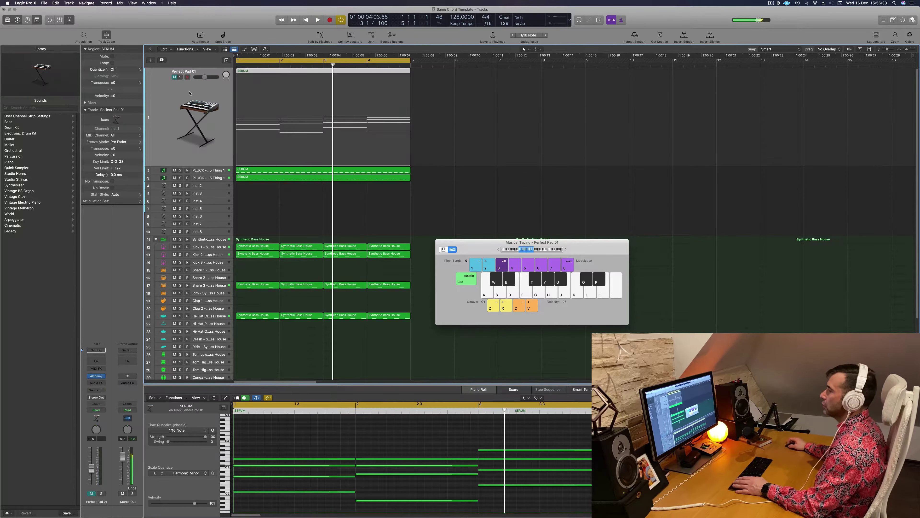
key(super+d)
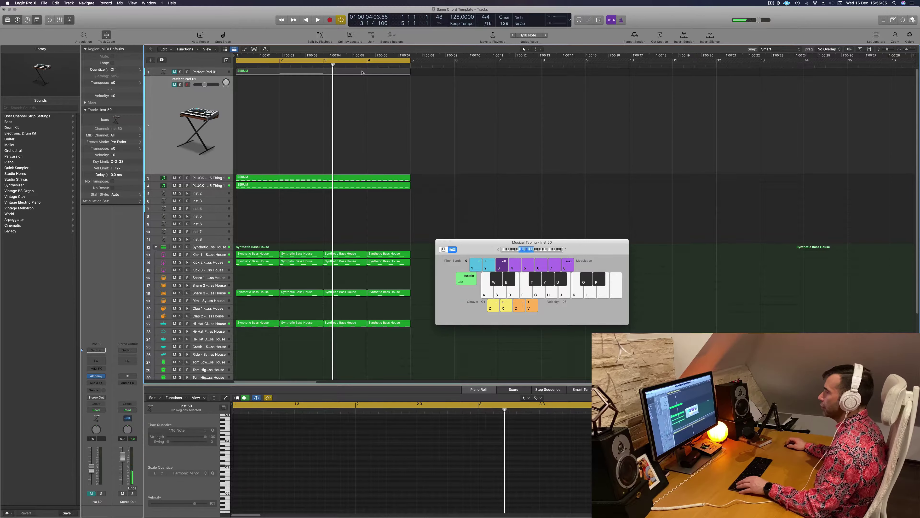
drag(362, 73, 353, 113)
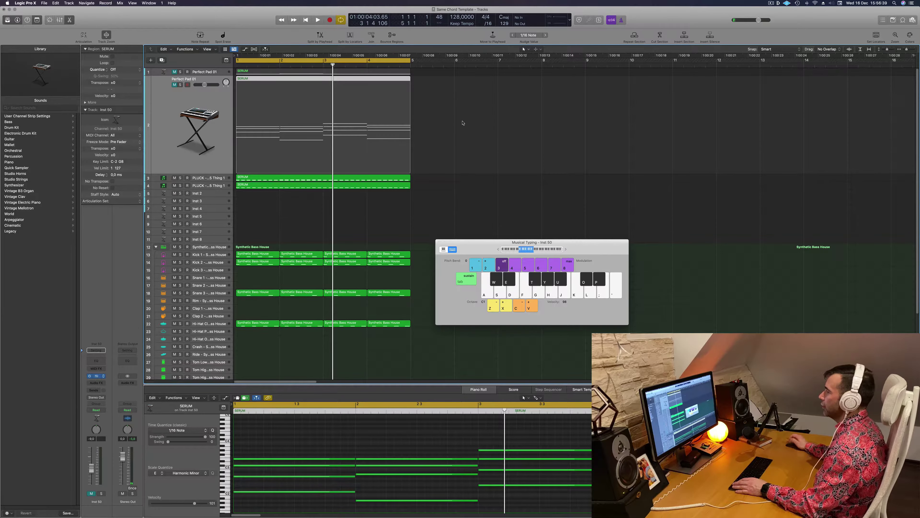
click(91, 493)
click(283, 76)
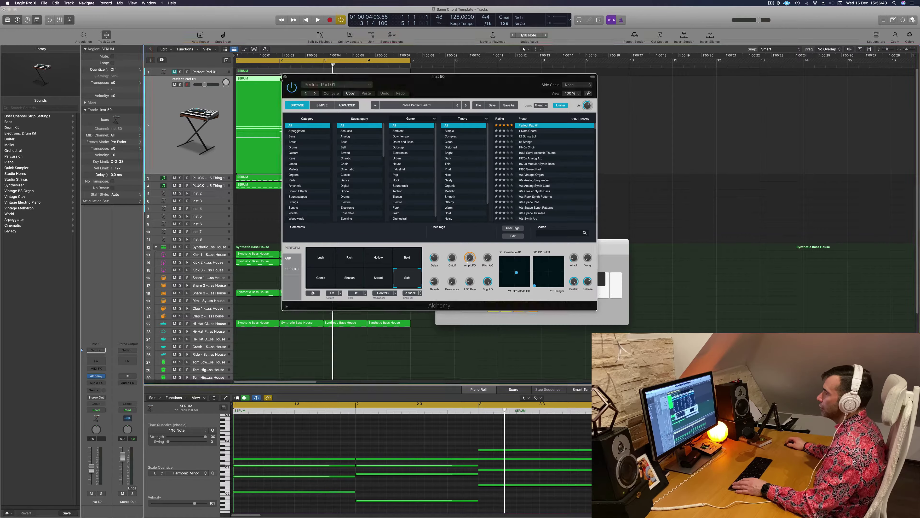
Duplicate the full-chord pluck track, place it directly below the Perfect Pad tracks and move the copied sustained-chord region onto it
click(206, 179)
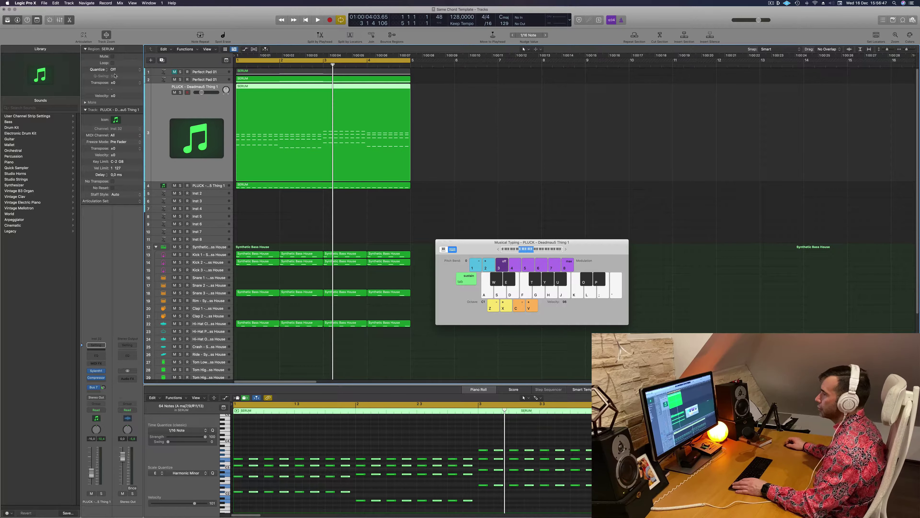
key(super+d)
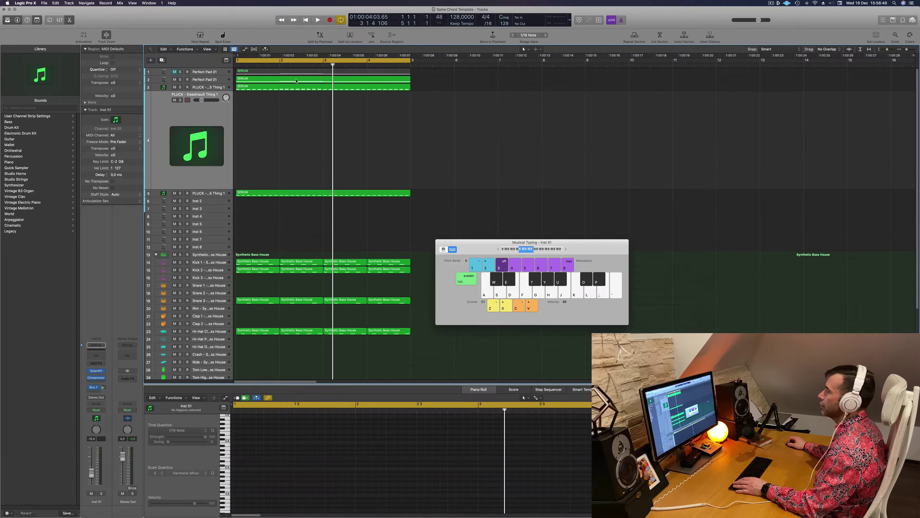
drag(207, 93, 208, 70)
click(287, 81)
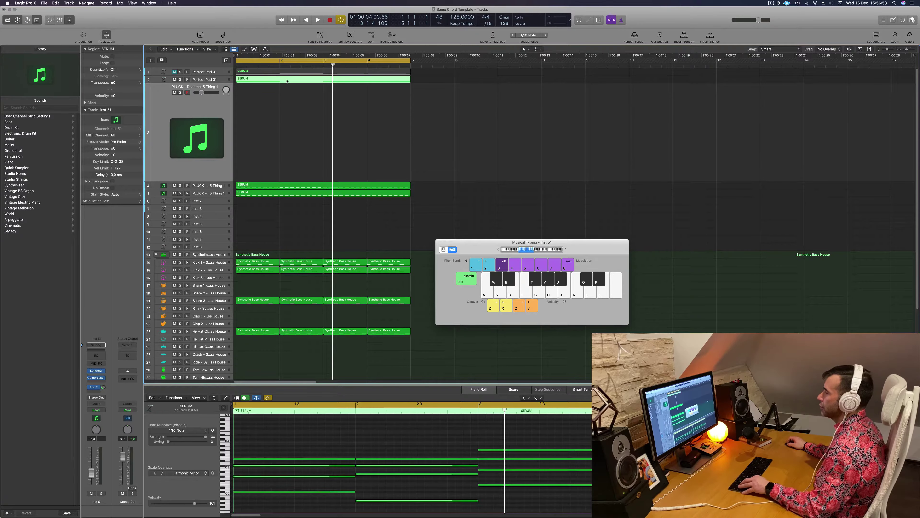
drag(287, 81, 288, 109)
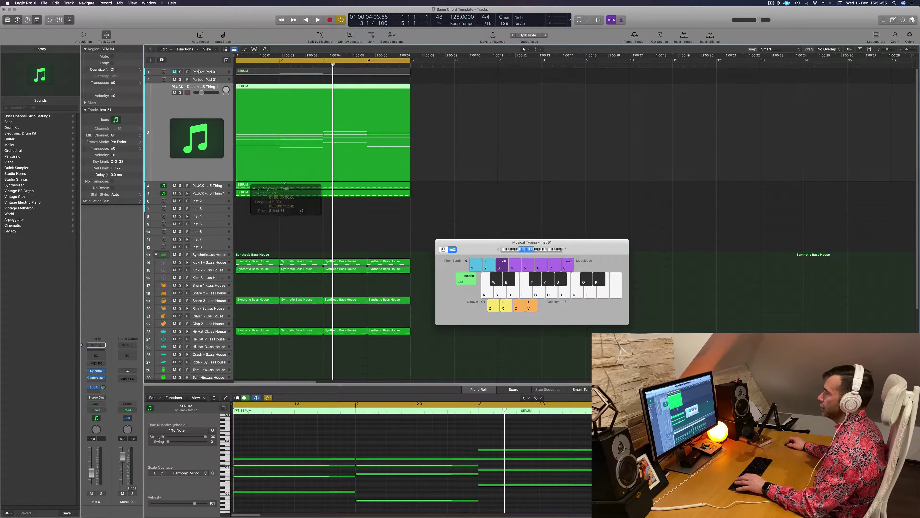
Load the PAD - Anjuna Pad preset in the new track's Sylenth1
click(97, 371)
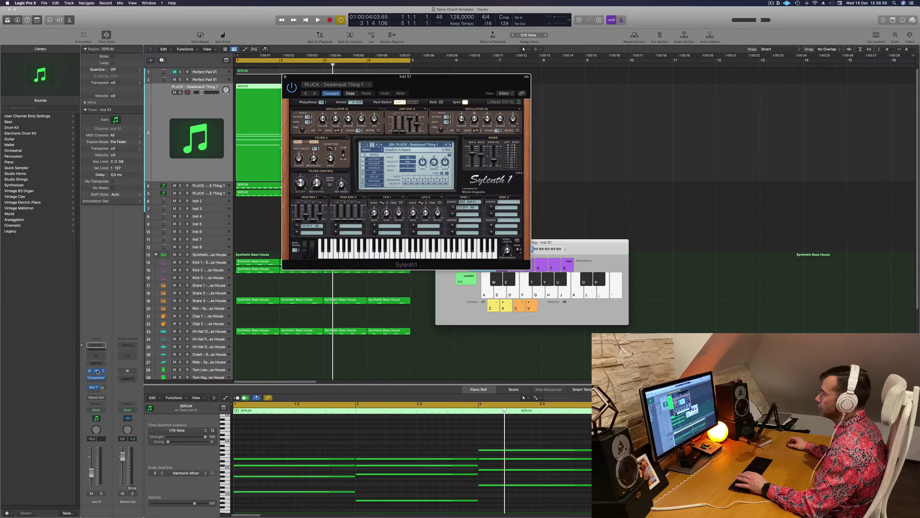
click(420, 145)
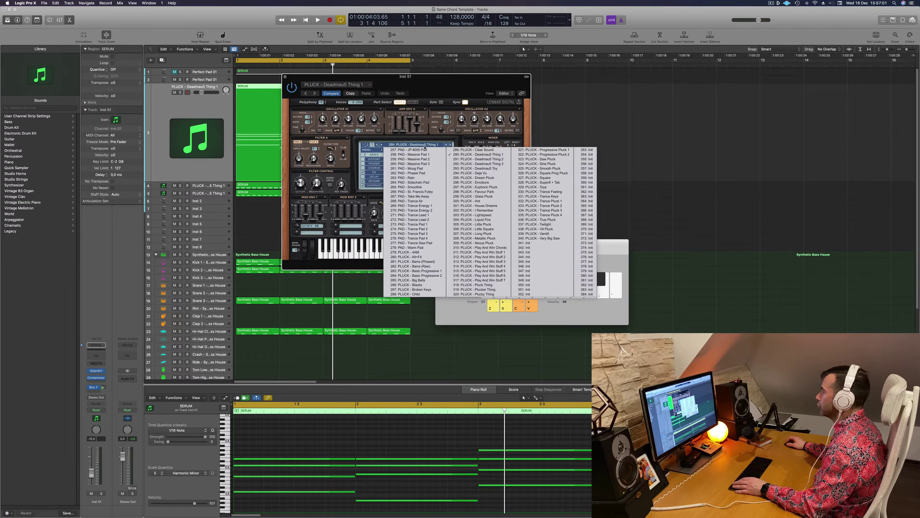
click(446, 146)
click(435, 145)
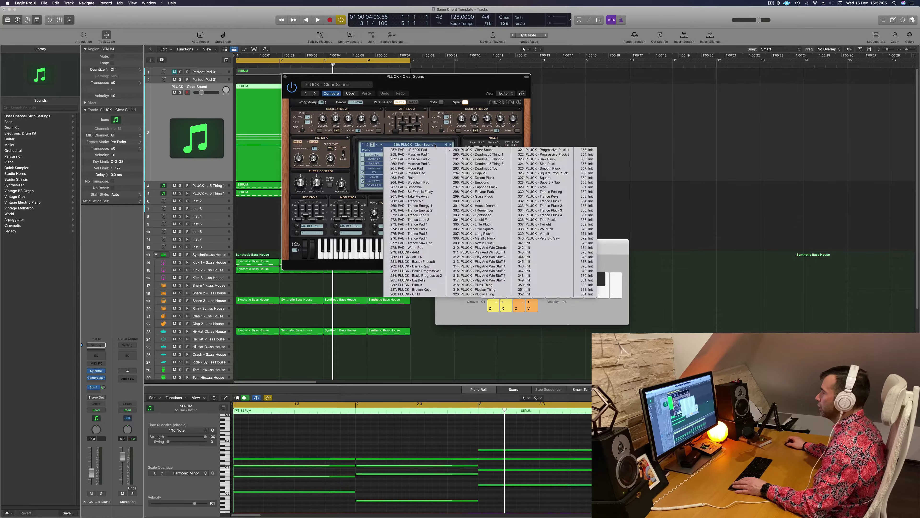
click(367, 146)
click(400, 144)
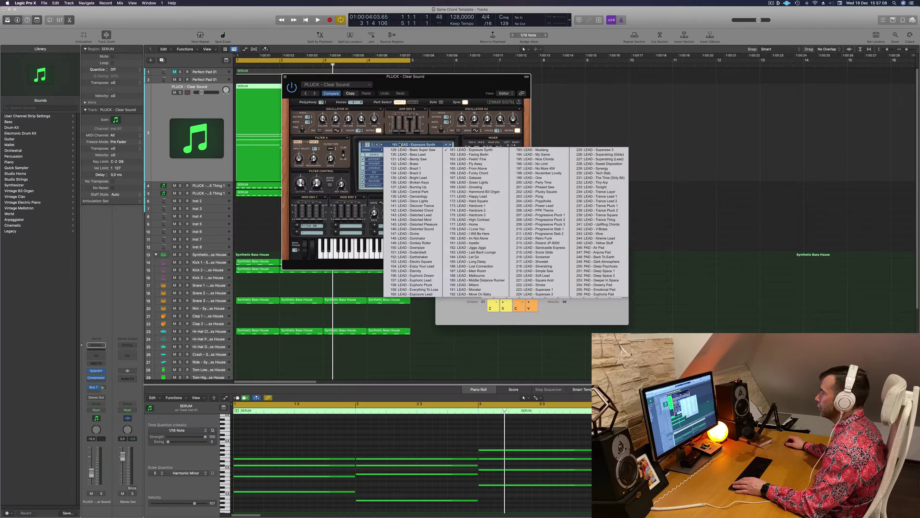
click(594, 252)
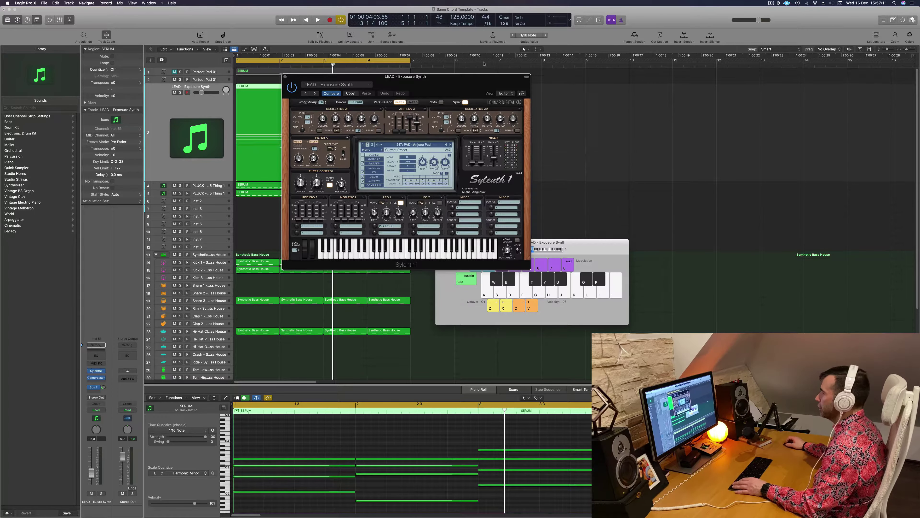
Play the loop with the Anjuna Pad and lower the pad track's volume
drag(466, 83, 489, 102)
key(space)
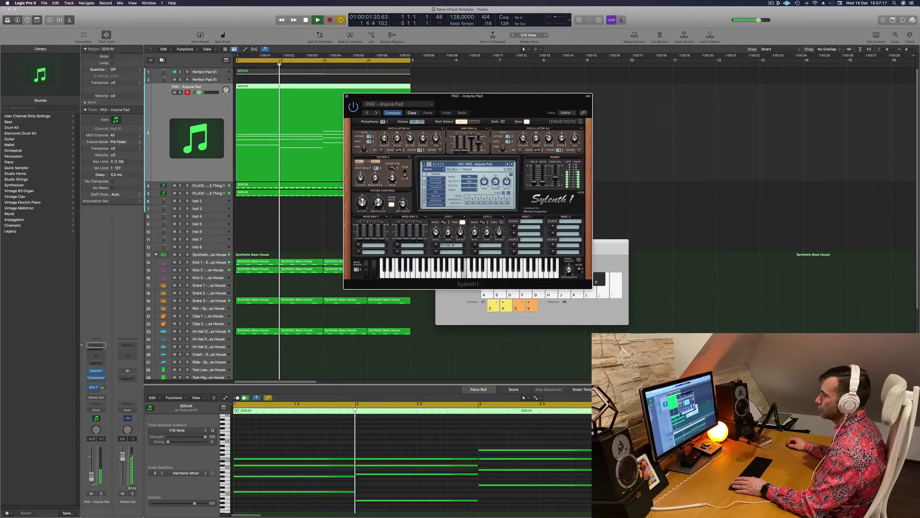
drag(91, 472, 90, 475)
key(space)
key(space)
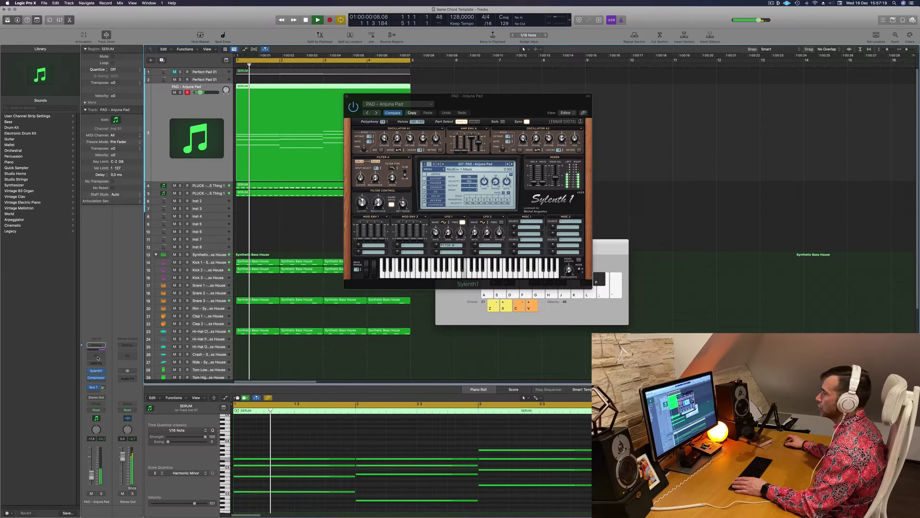
Add a Channel EQ to the pad track with a 12 dB/Oct low cut at 398 Hz and set its window aside
click(96, 355)
click(316, 108)
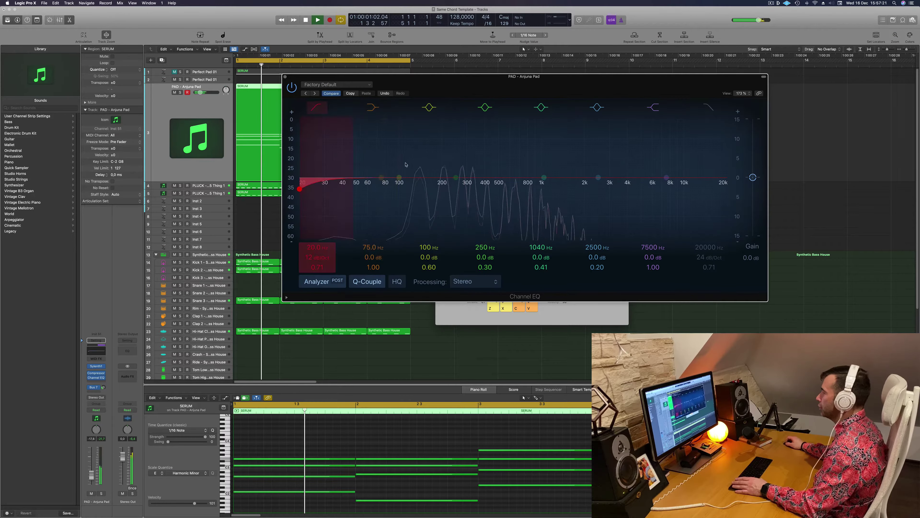
drag(322, 156, 510, 148)
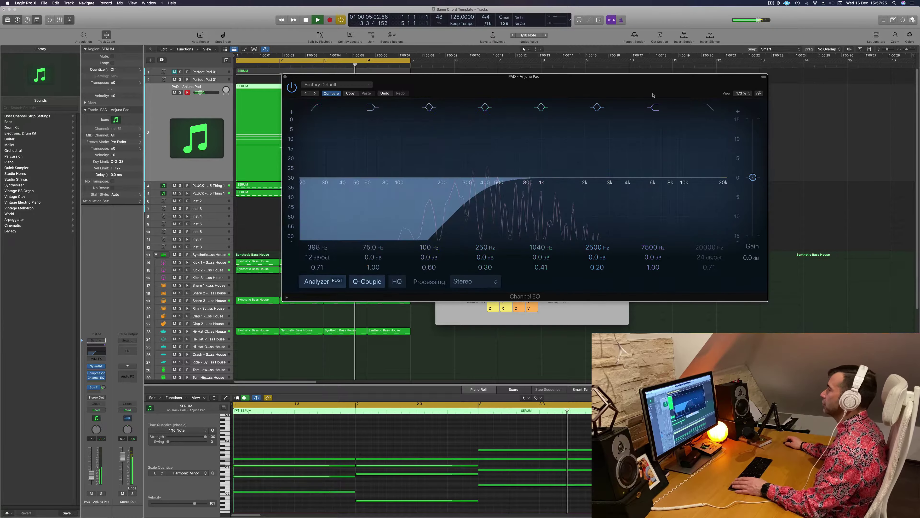
drag(653, 95, 919, 110)
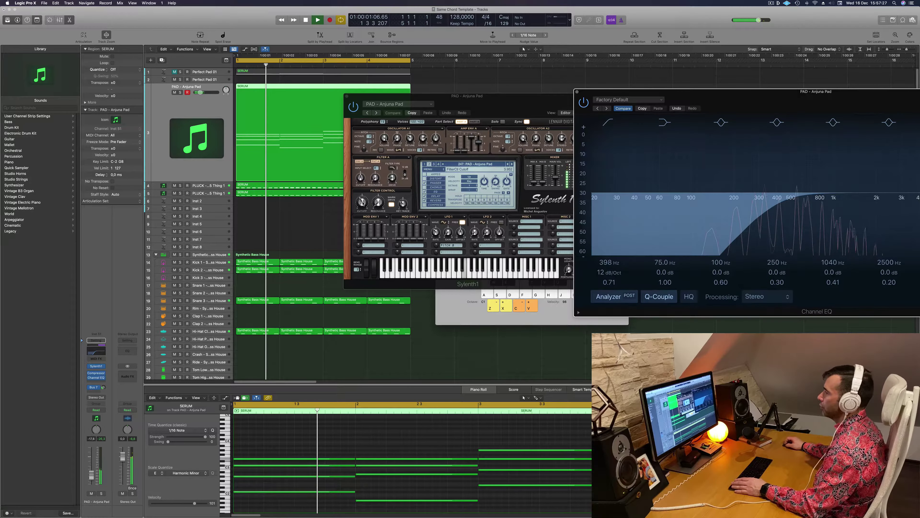
Raise the filter cutoff in the pad's Sylenth1, lower the pad track's volume further and close the synth window
drag(363, 203, 367, 184)
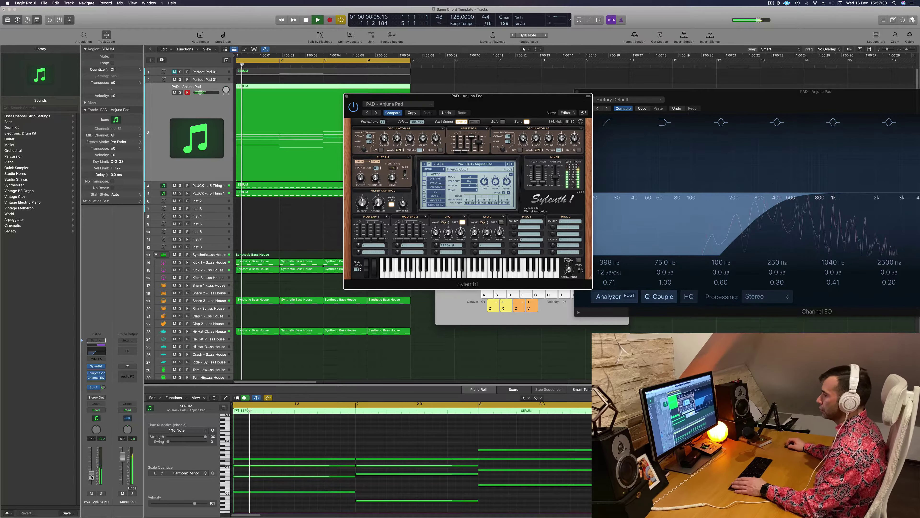
drag(90, 459, 91, 482)
key(Return)
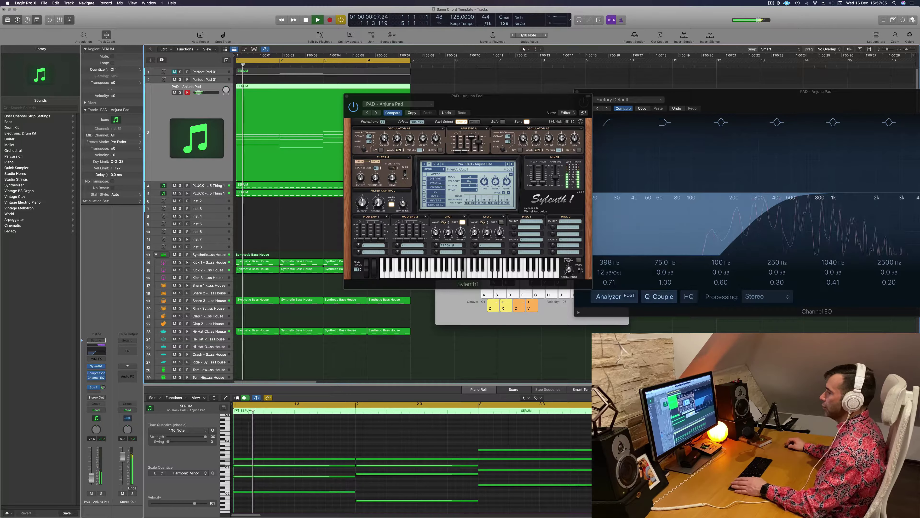
drag(528, 94, 433, 147)
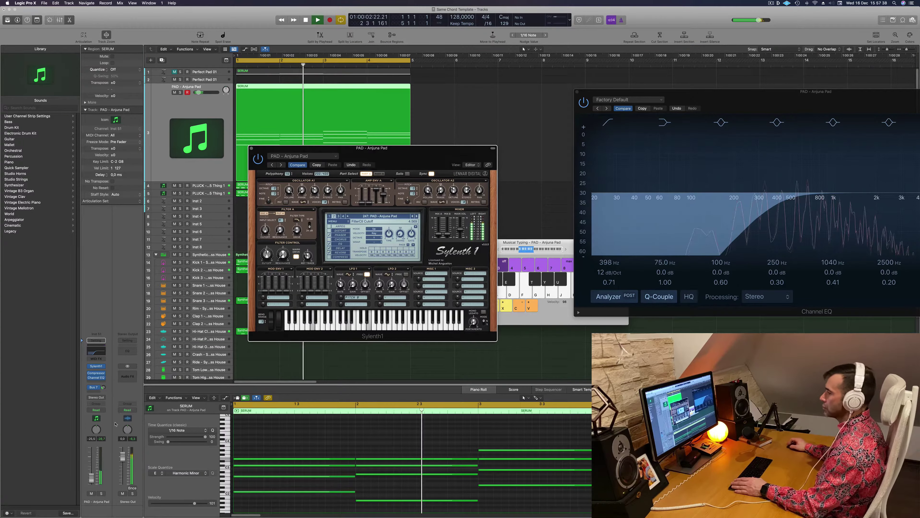
click(92, 480)
click(251, 149)
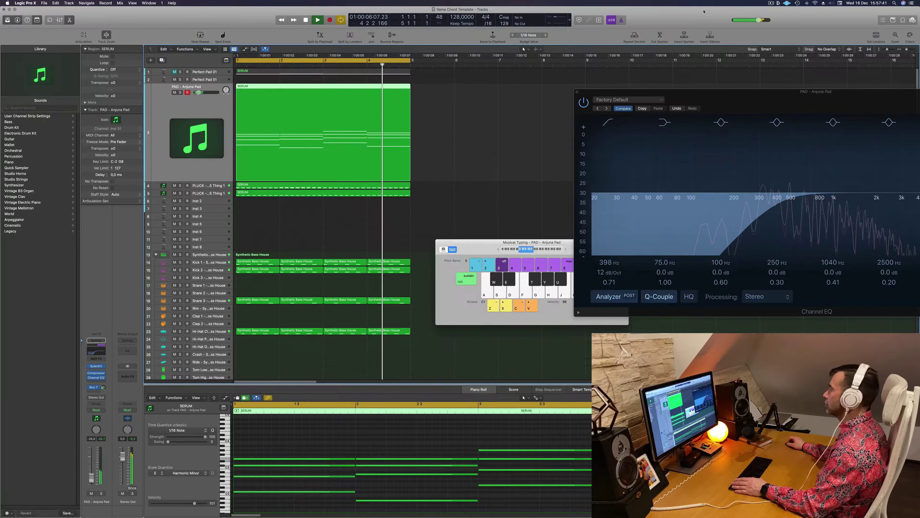
Stop playback and repeat all regions of the four-bar arrangement three times
click(771, 3)
click(671, 19)
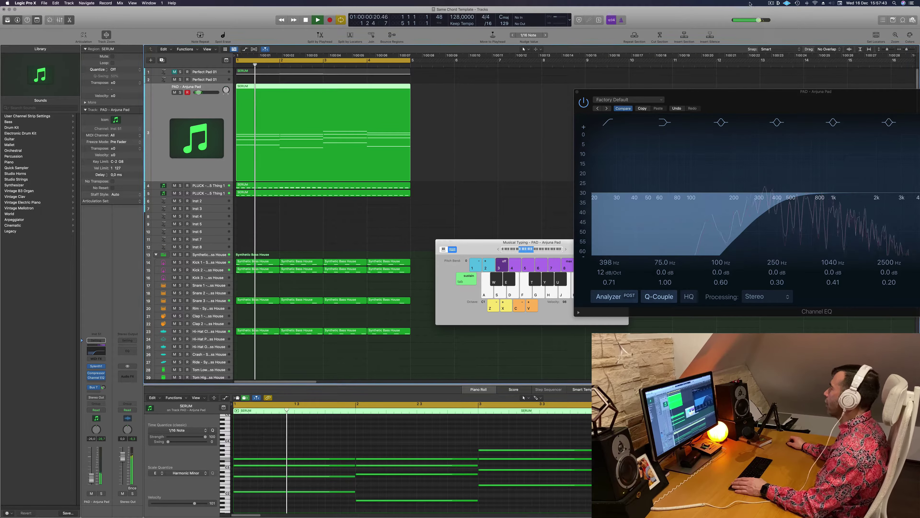
key(super+Left)
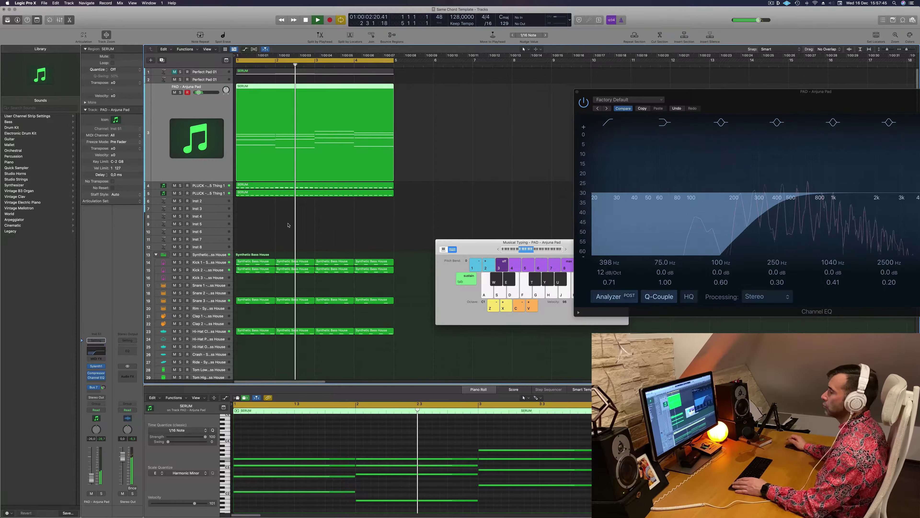
key(space)
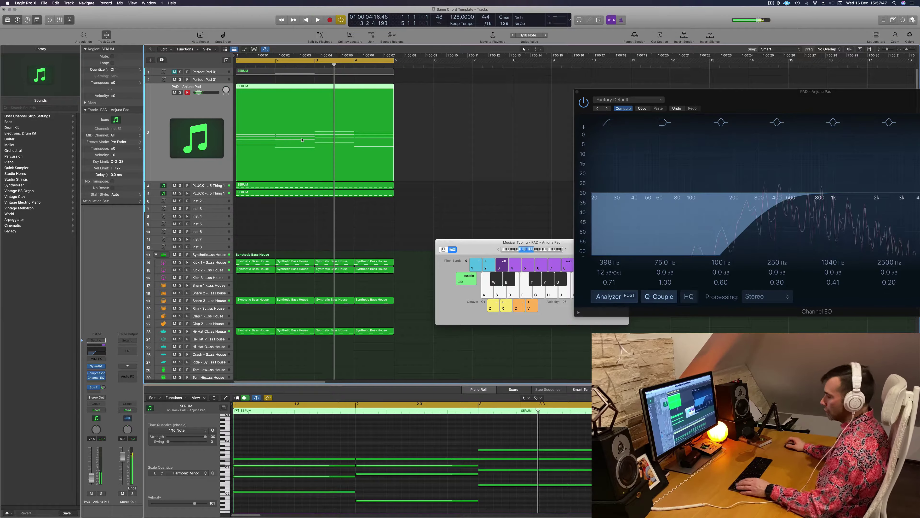
key(super+a)
key(super+r)
key(super+r)
key(super+r)
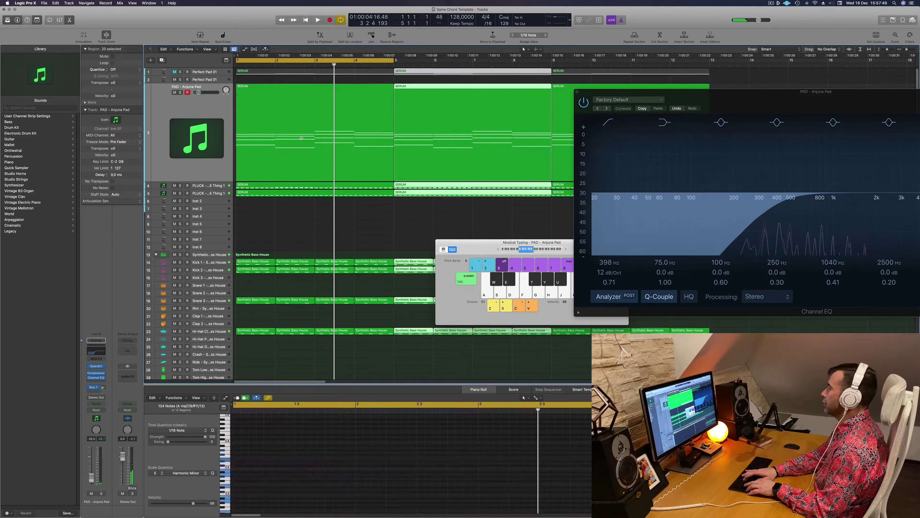
scroll(345, 141, down, 7)
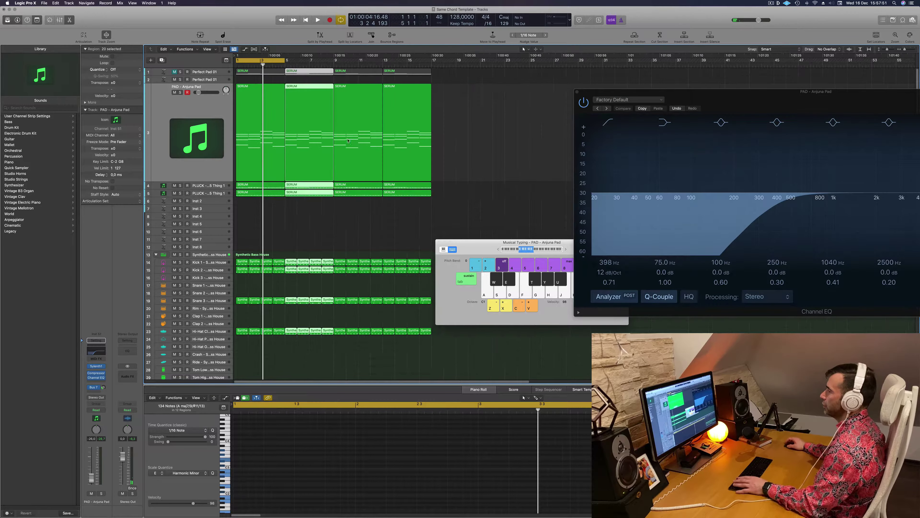
Extend the cycle range to bar 17 and play the pad track's regions from the beginning
key(space)
drag(272, 59, 385, 59)
click(215, 129)
key(Return)
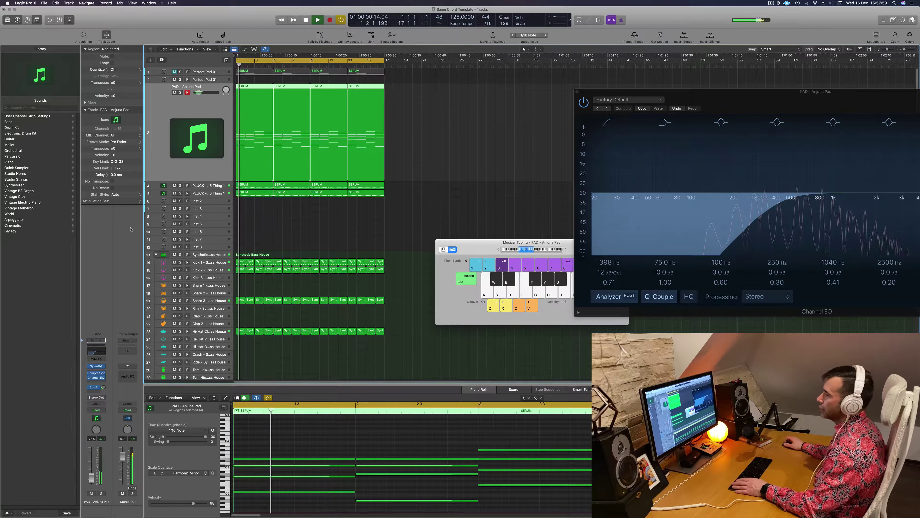
Duplicate the Anjuna Pad track with its settings, open the copy's Sylenth1 and bring up Musical Typing
click(160, 62)
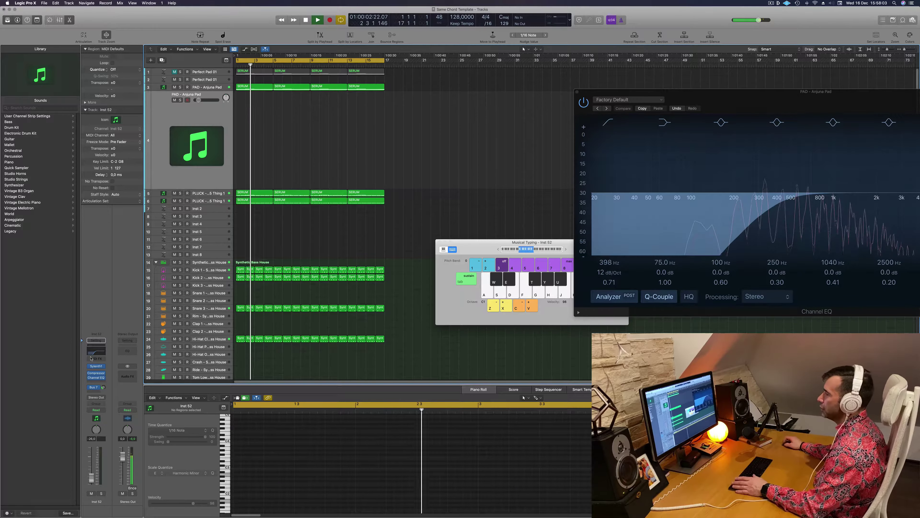
click(97, 366)
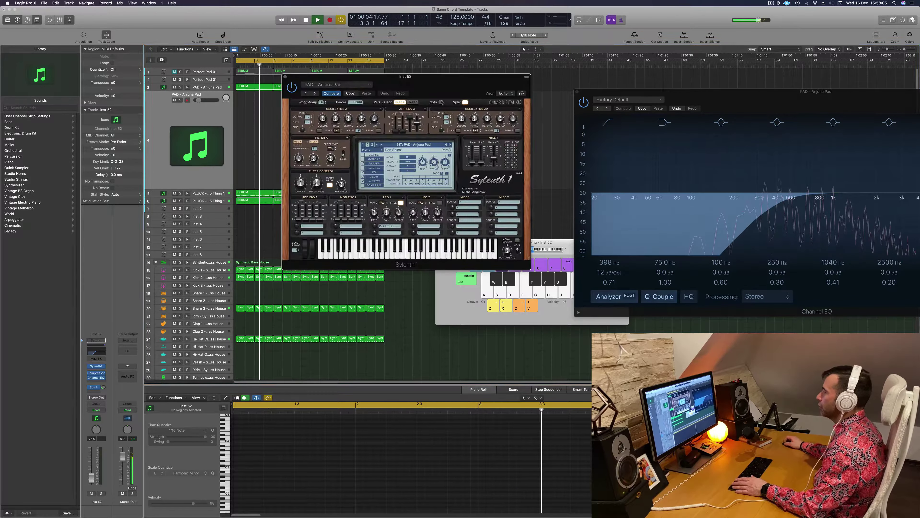
drag(442, 79, 575, 98)
key(space)
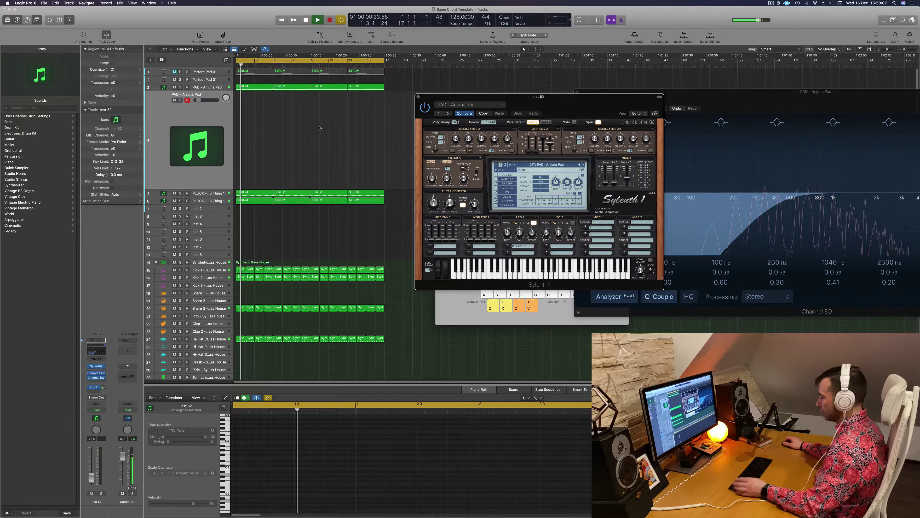
key(super+k)
key(super+k)
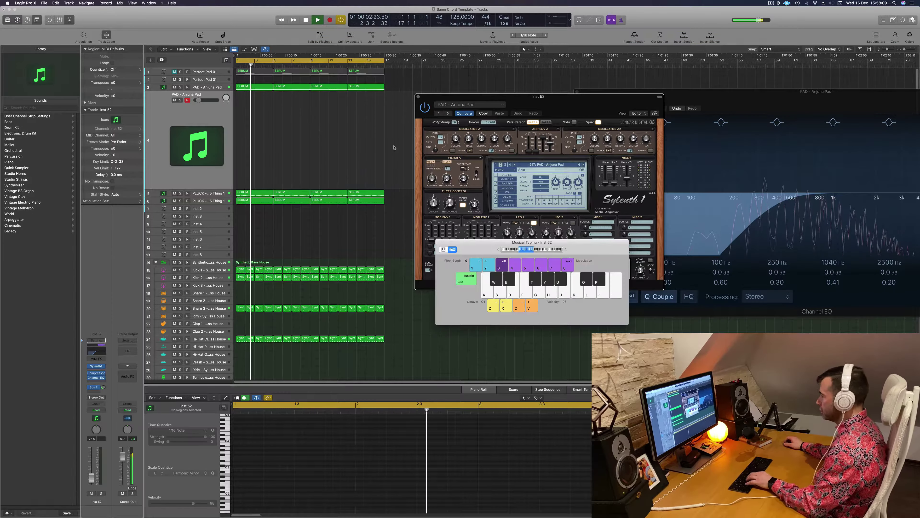
Raise the Musical Typing octave to C3 and try out melody notes on the duplicated pad track
click(565, 250)
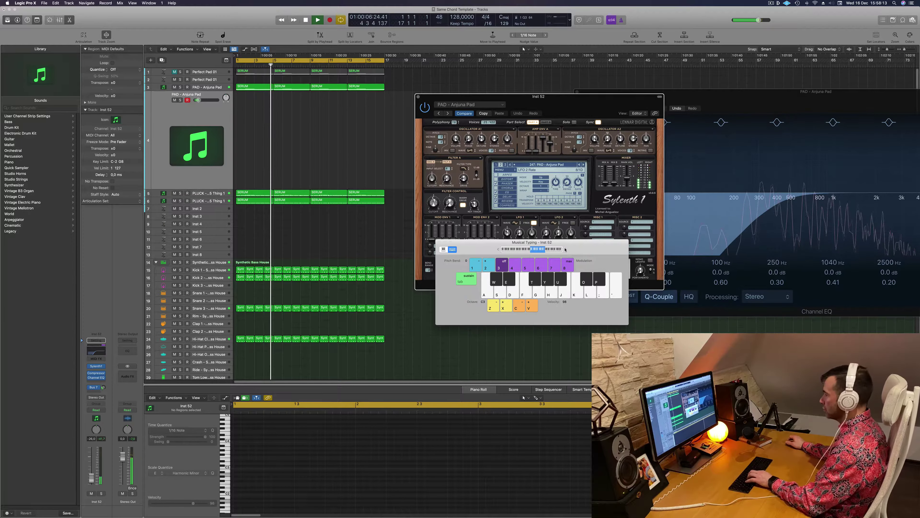
key(j)
key(h)
key(j)
key(j)
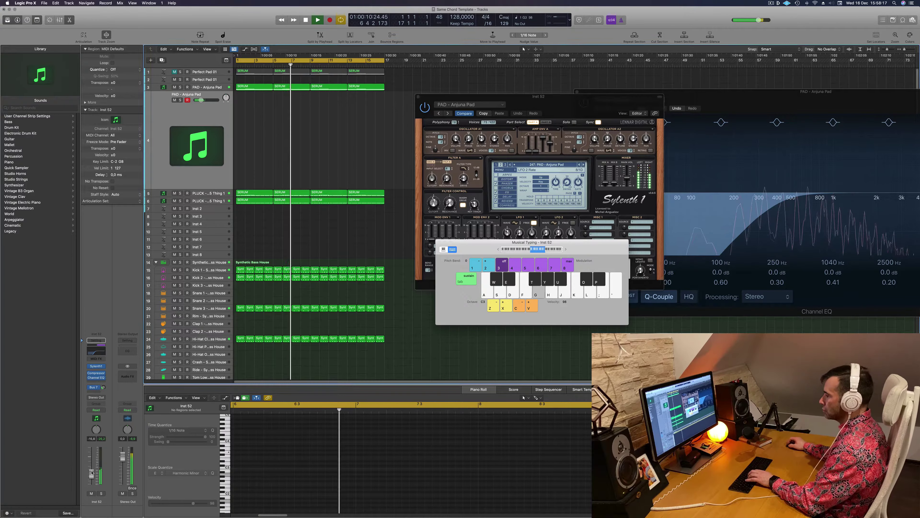
key(g)
key(f)
Lower the Musical Typing octave to C2 and try more melody notes over the loop
click(498, 250)
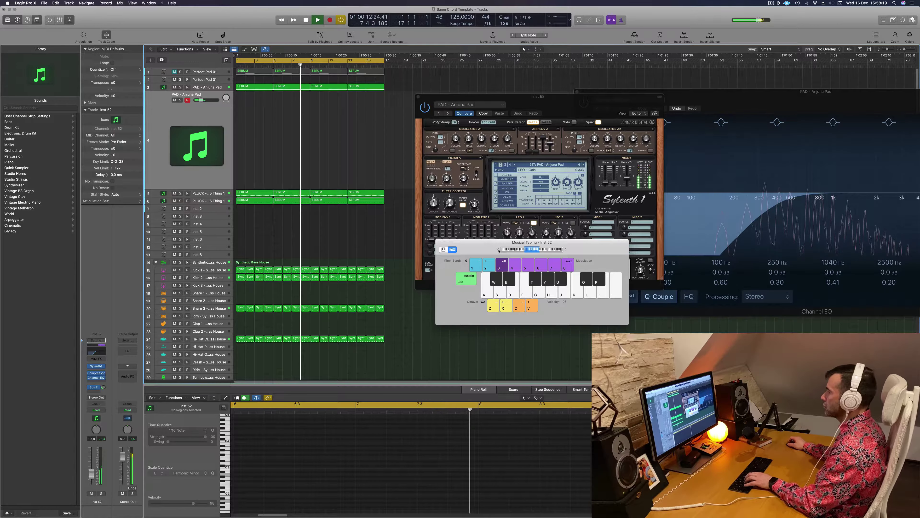
key(d)
key(semicolon)
key(l)
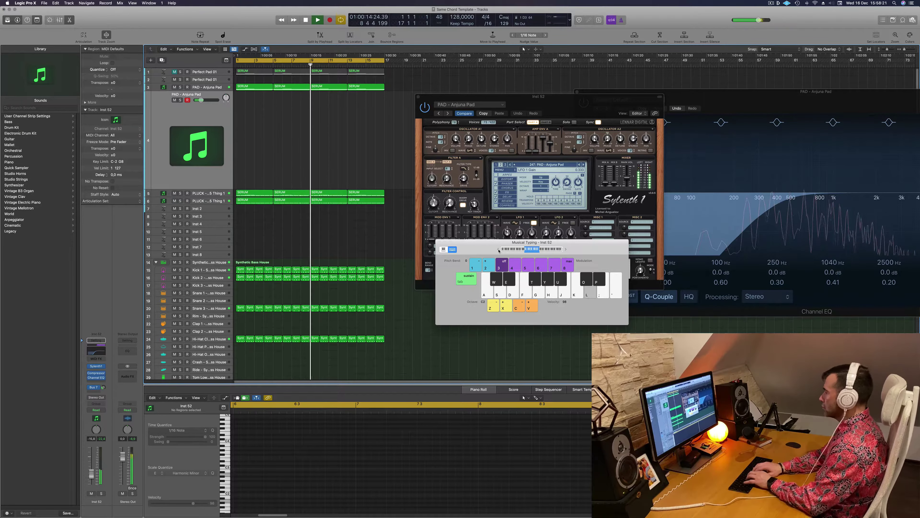
key(k)
key(semicolon)
key(semicolon)
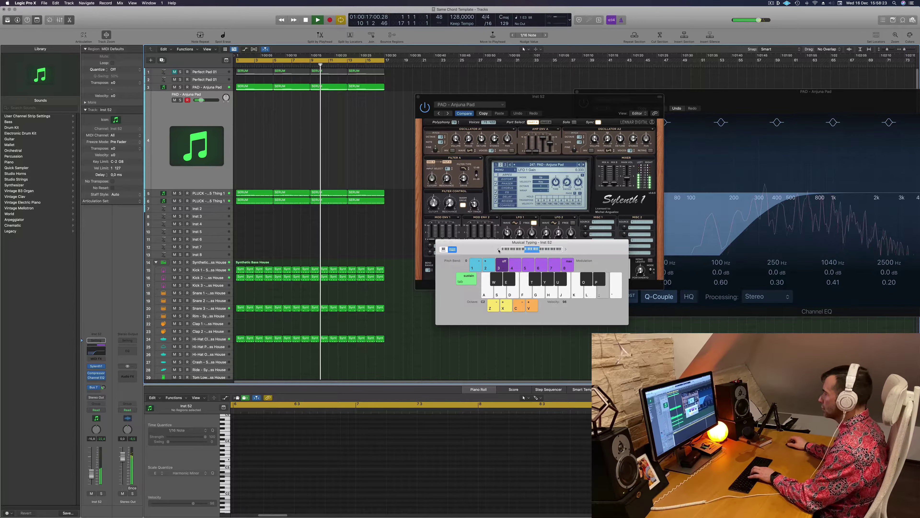
Adjust the duplicated track's Sylenth1 filter cutoff while testing notes, and move Musical Typing away from the synth's filter controls
drag(509, 243, 395, 247)
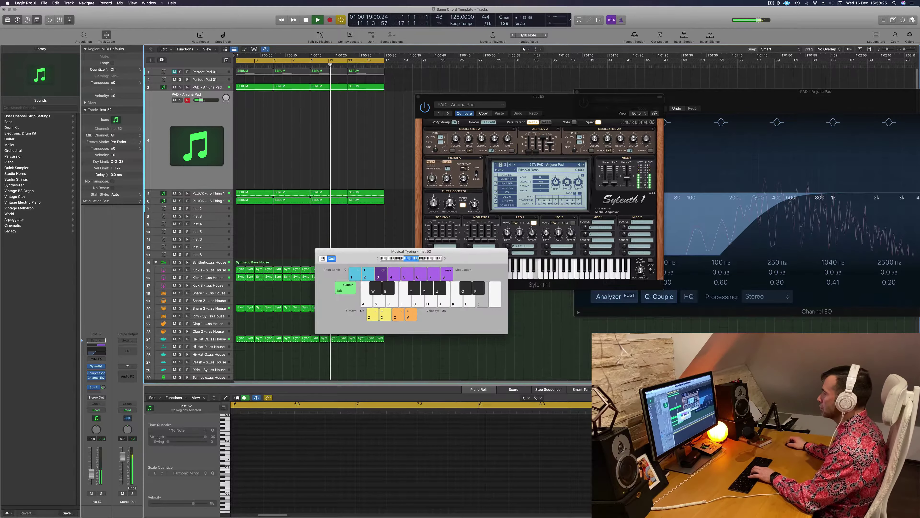
drag(434, 206, 434, 206)
key(k)
key(l)
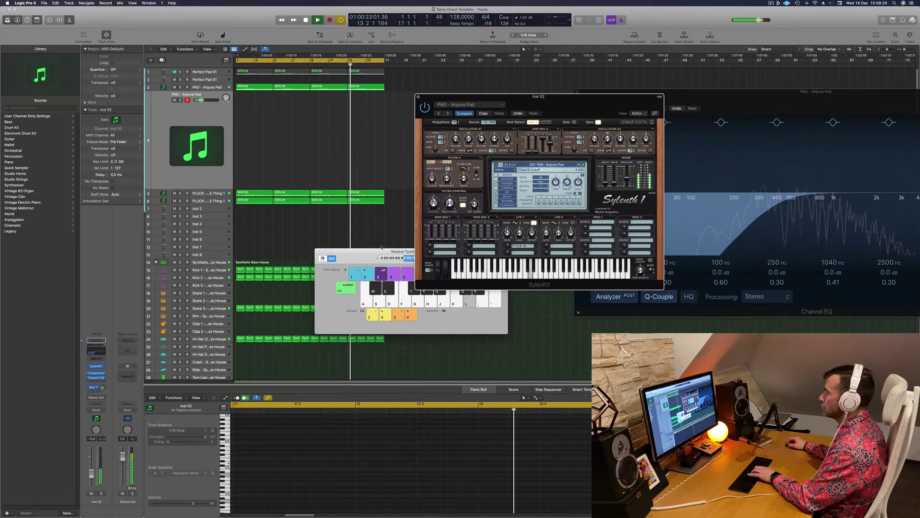
click(366, 252)
drag(367, 251, 348, 185)
key(semicolon)
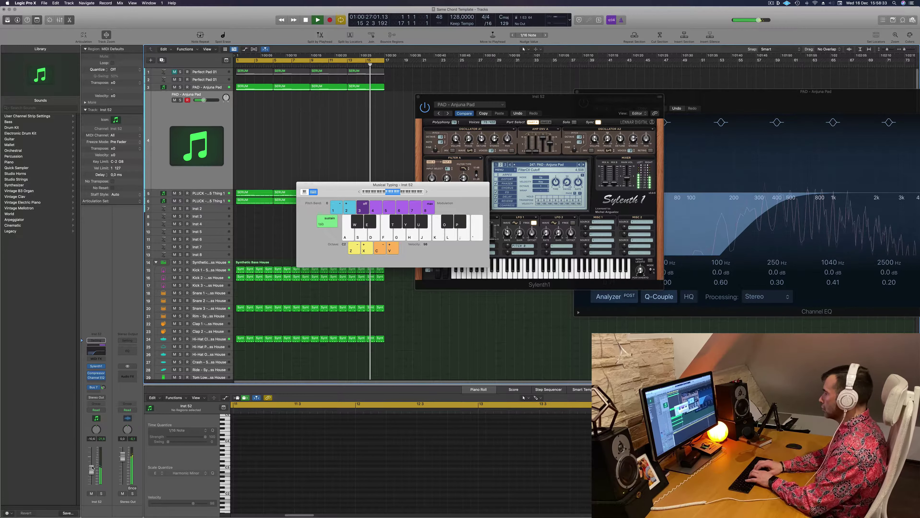
Rehearse a melody built on A, B and the higher E over the looping arrangement
key(semicolon)
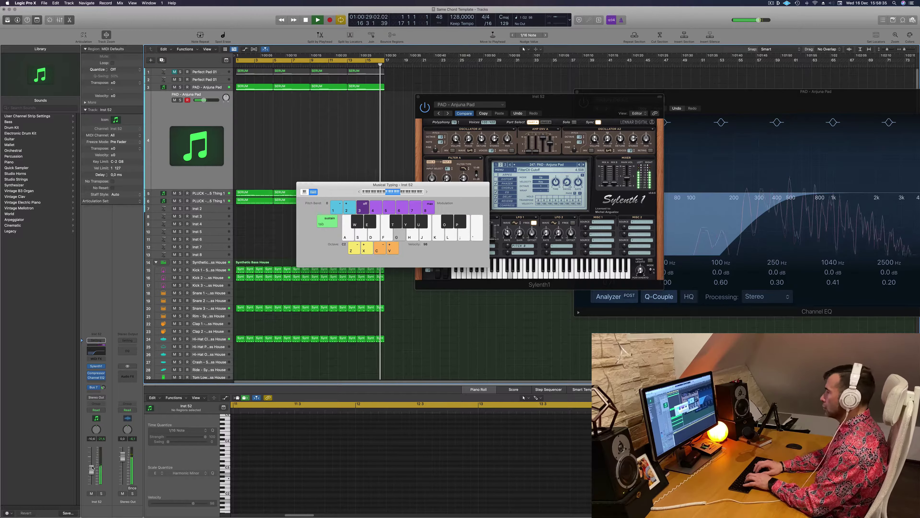
key(d)
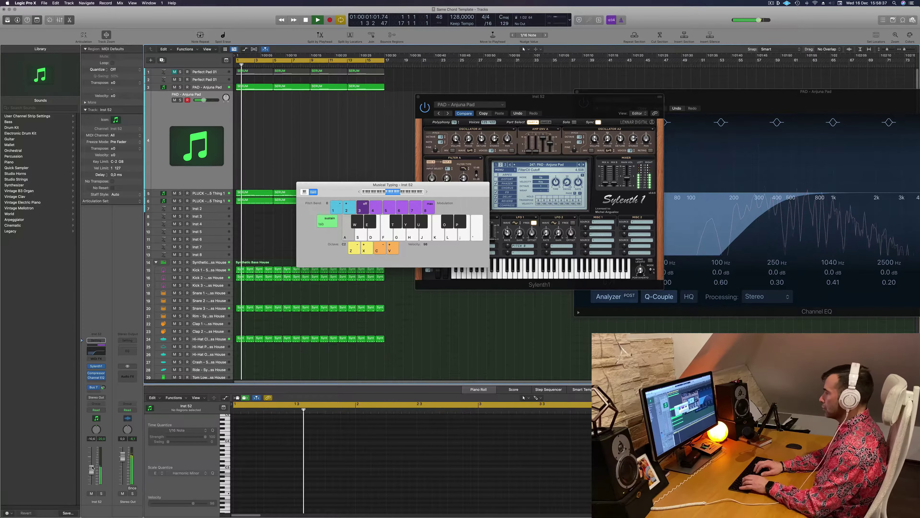
key(semicolon)
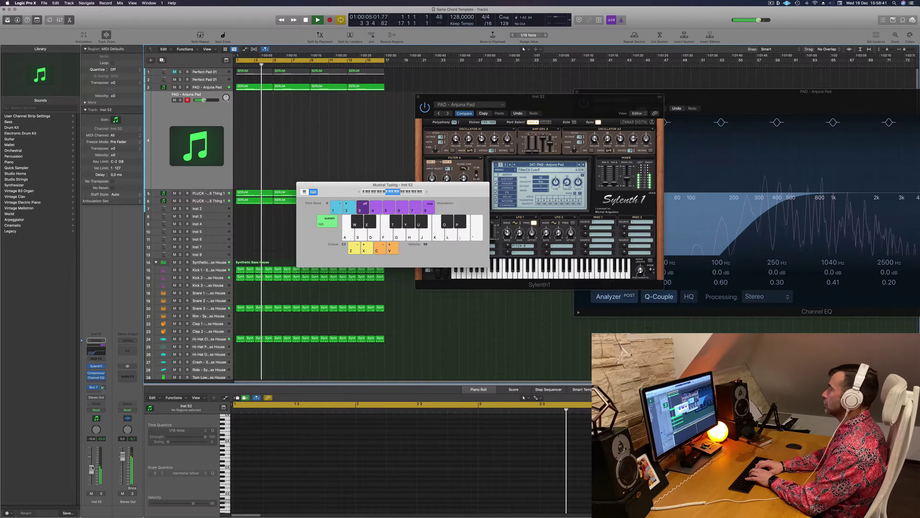
key(j)
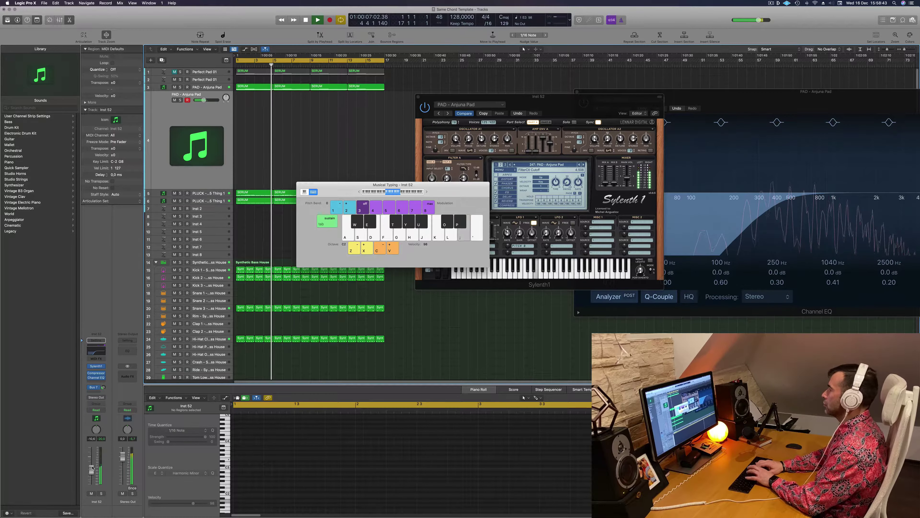
key(semicolon)
key(h)
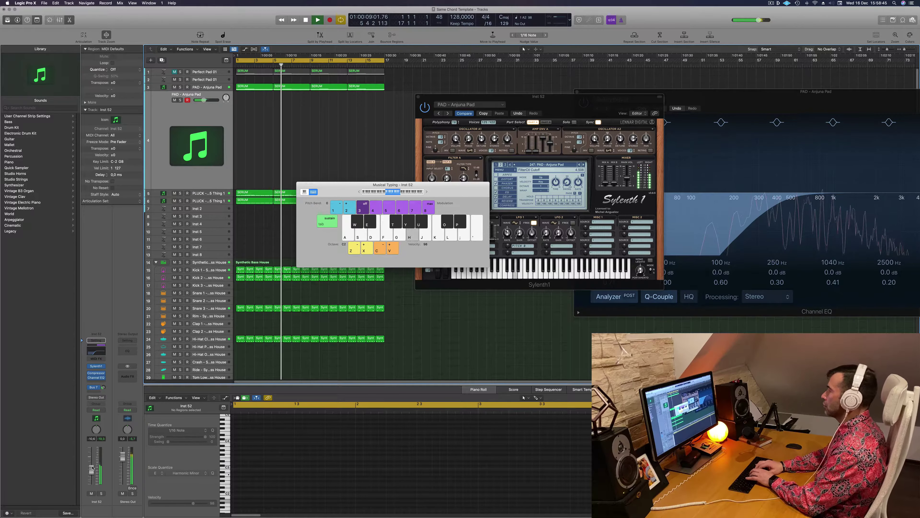
key(semicolon)
key(j)
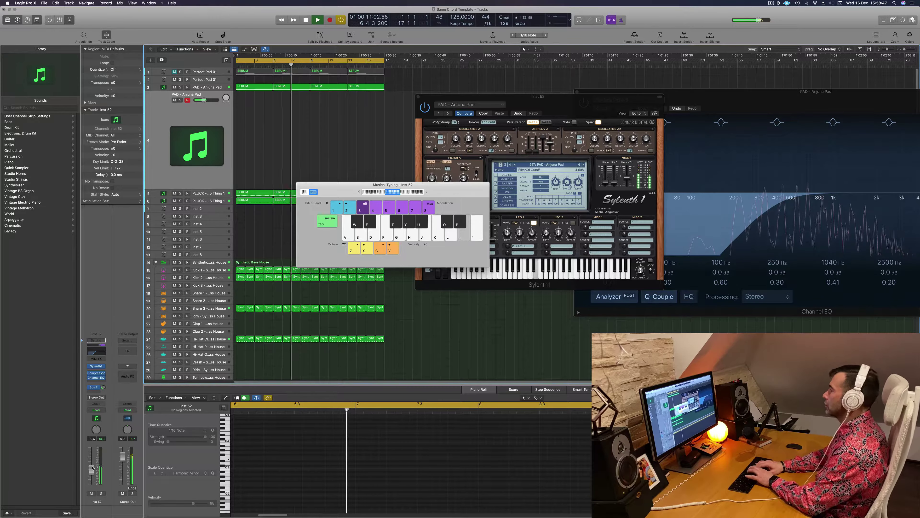
key(h)
key(semicolon)
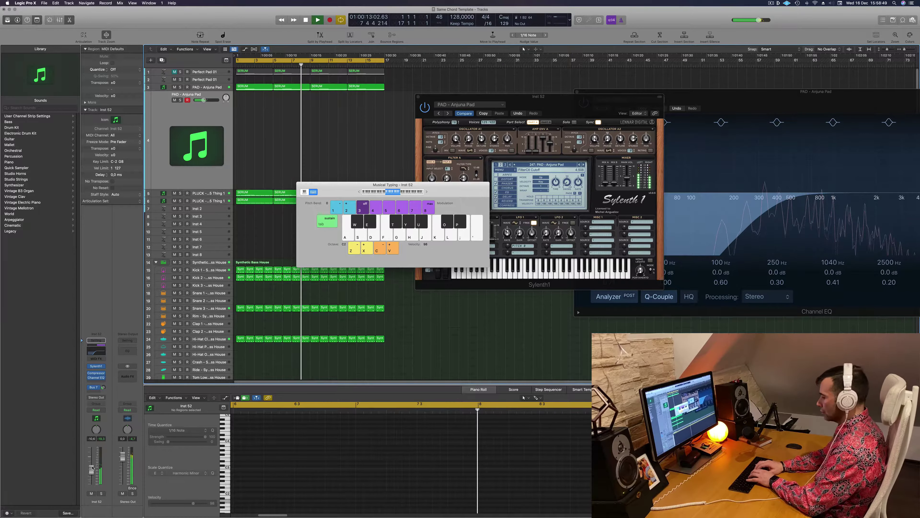
Record the melody of A, B and higher E notes on the duplicated pad track from bar 9 to bar 17
key(r)
key(semicolon)
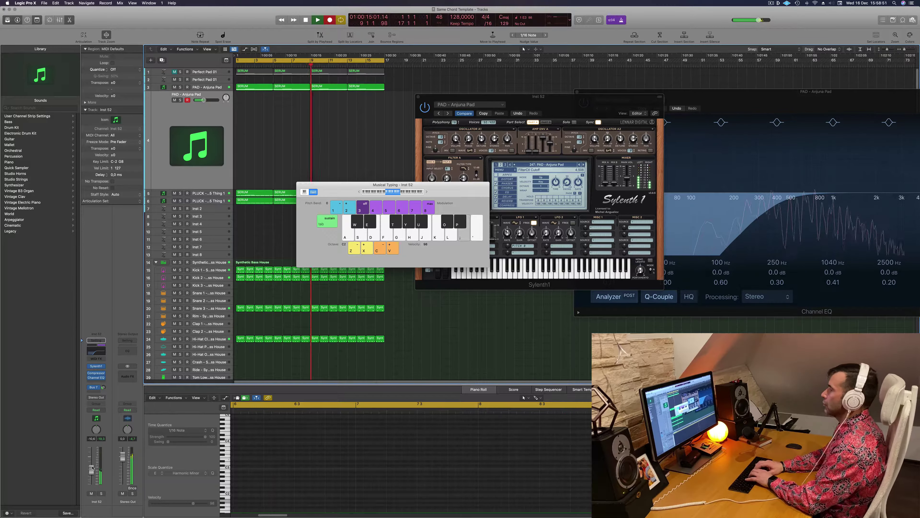
key(h)
key(semicolon)
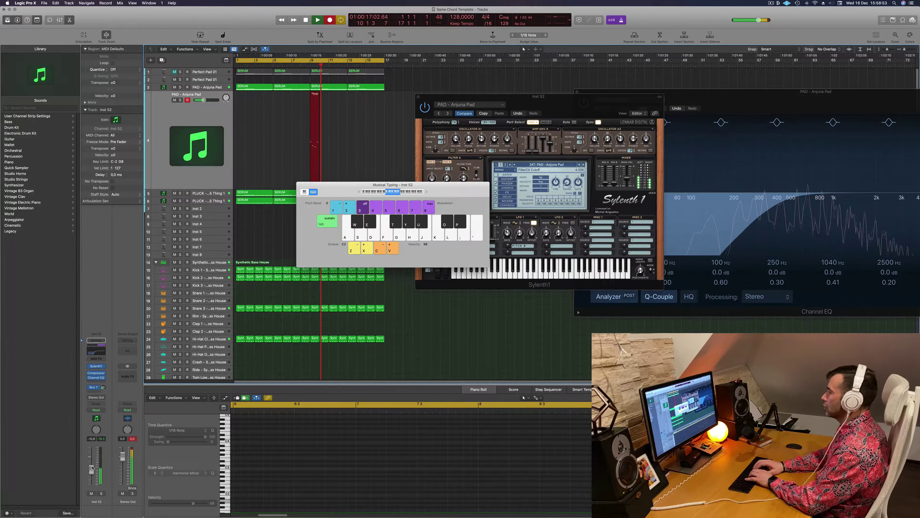
key(semicolon)
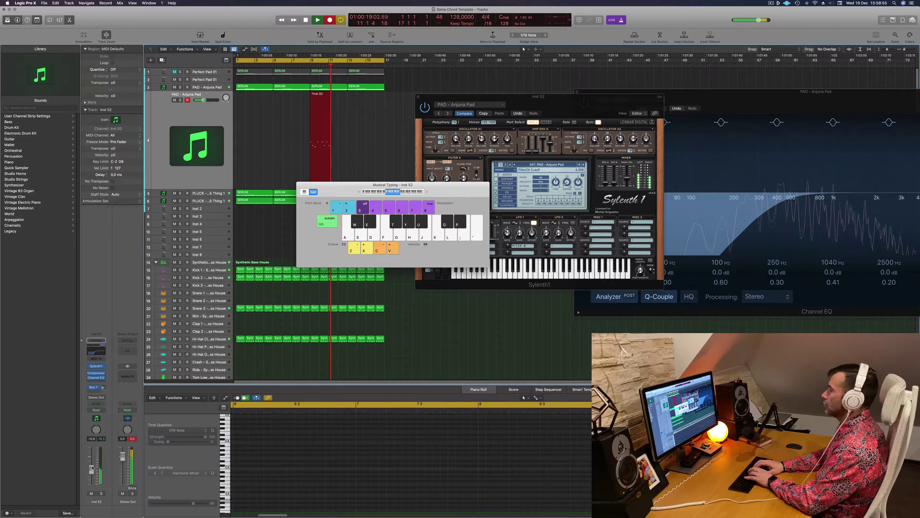
key(j)
key(semicolon)
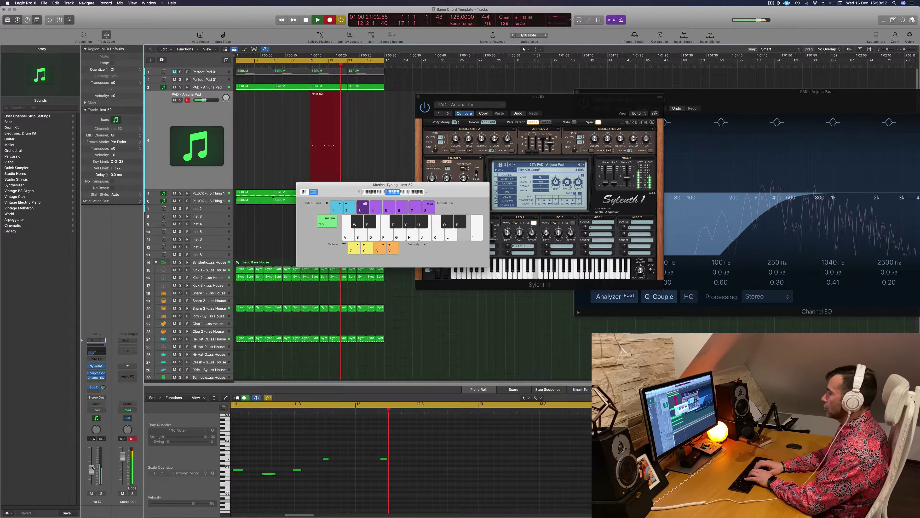
key(semicolon)
key(j)
key(h)
key(semicolon)
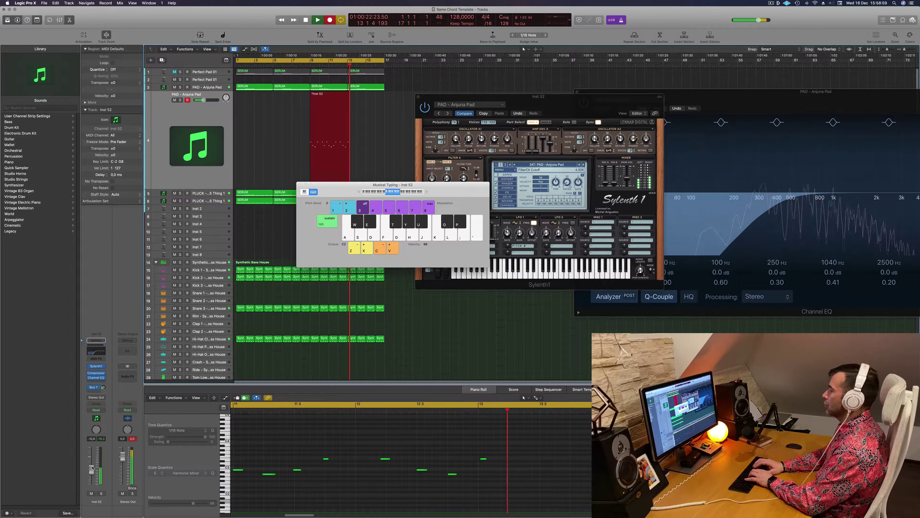
key(semicolon)
key(semicolon)
key(semicolon)
key(j)
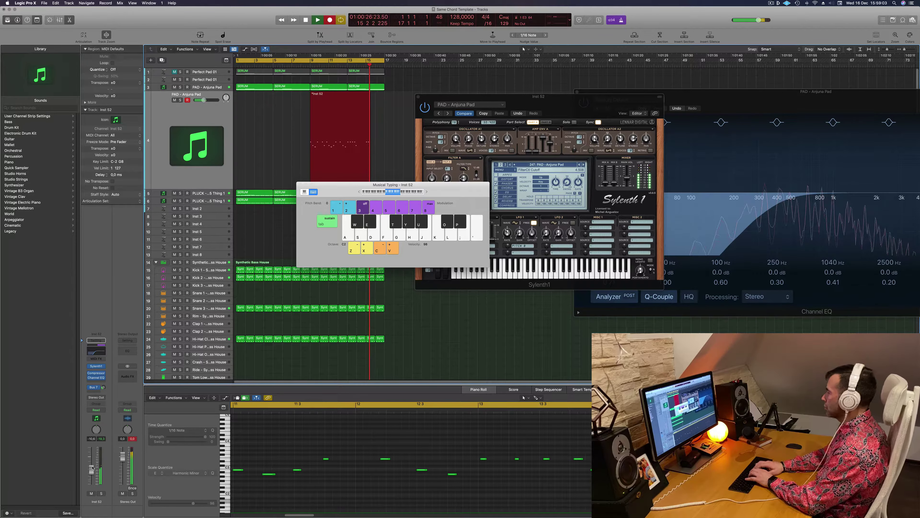
key(j)
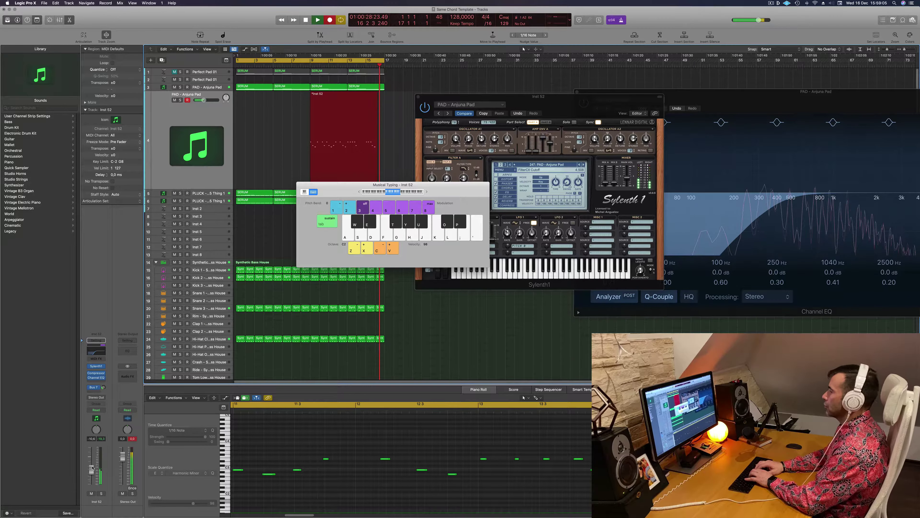
key(semicolon)
key(semicolon)
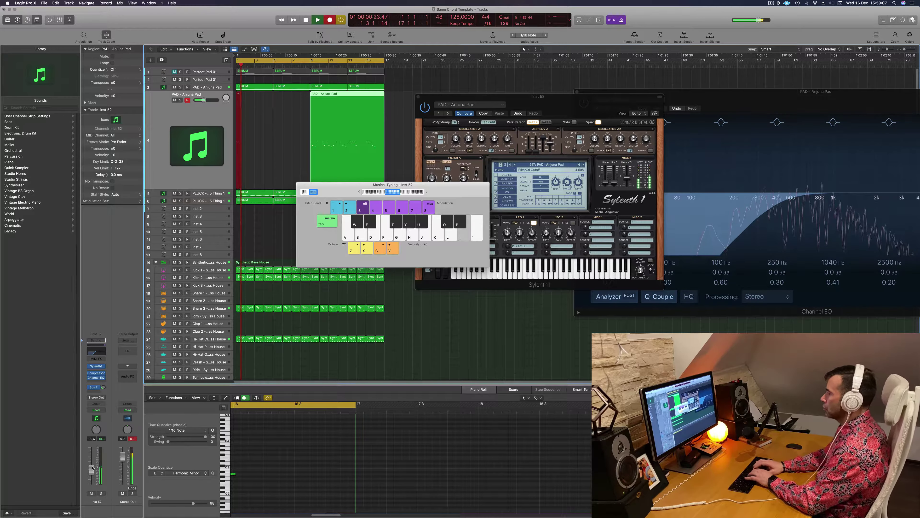
Record the melody of A, B and higher E notes on the duplicated pad track from bar 1 to bar 9
key(h)
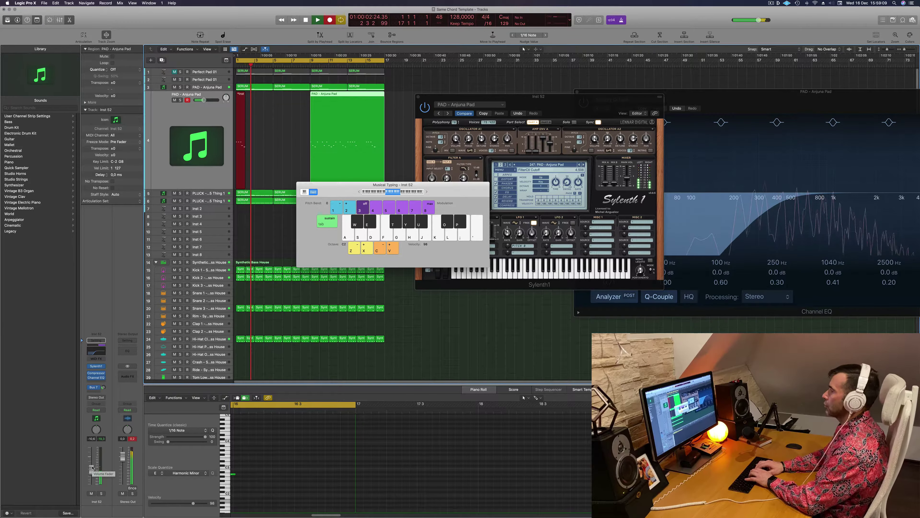
key(semicolon)
key(semicolon)
key(semicolon)
key(j)
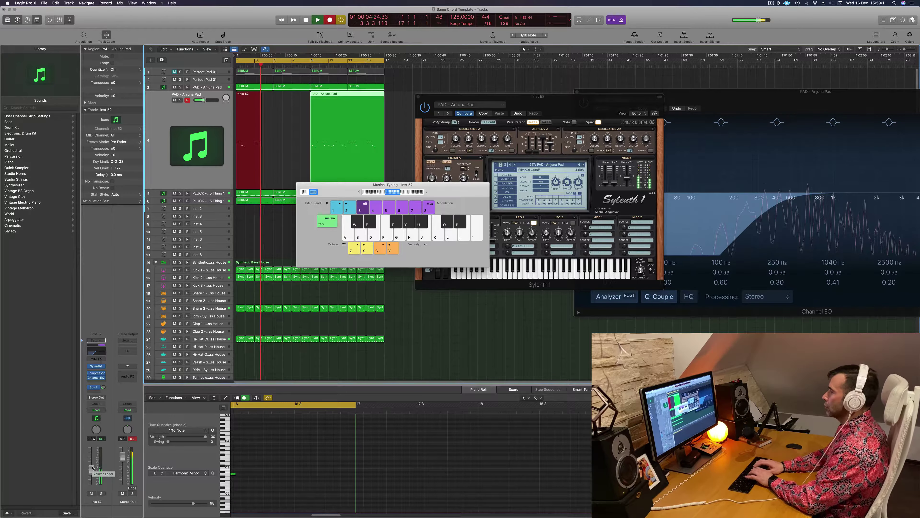
key(h)
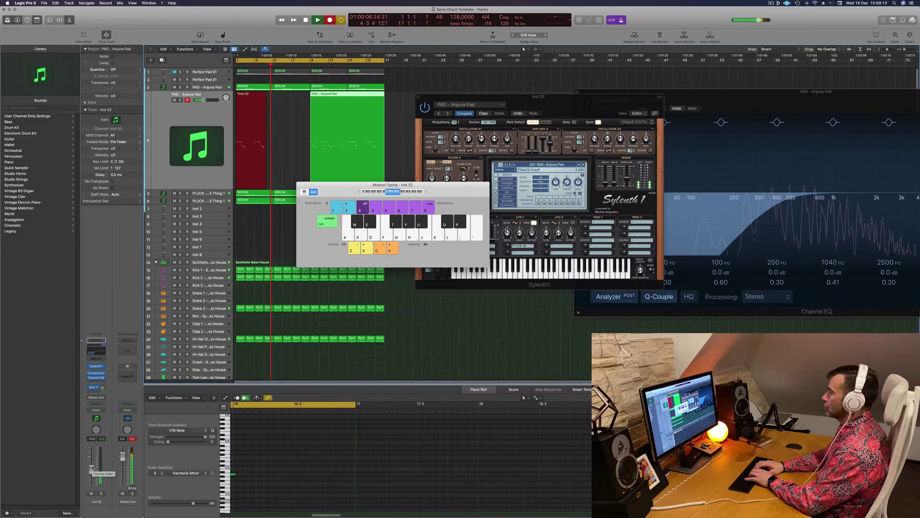
key(h)
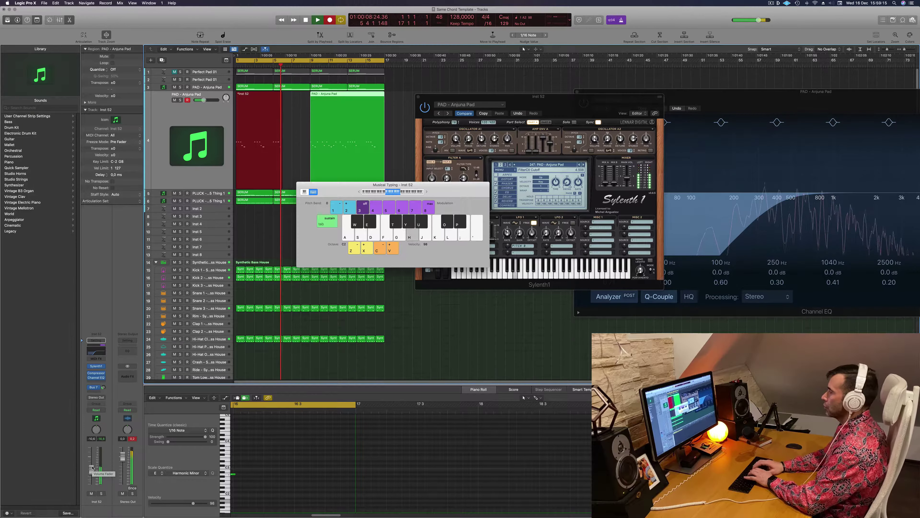
key(j)
key(j)
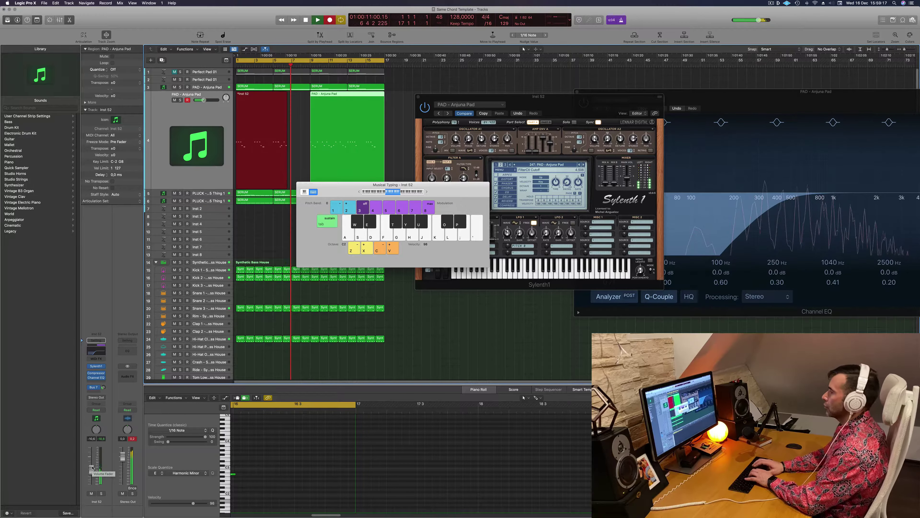
key(semicolon)
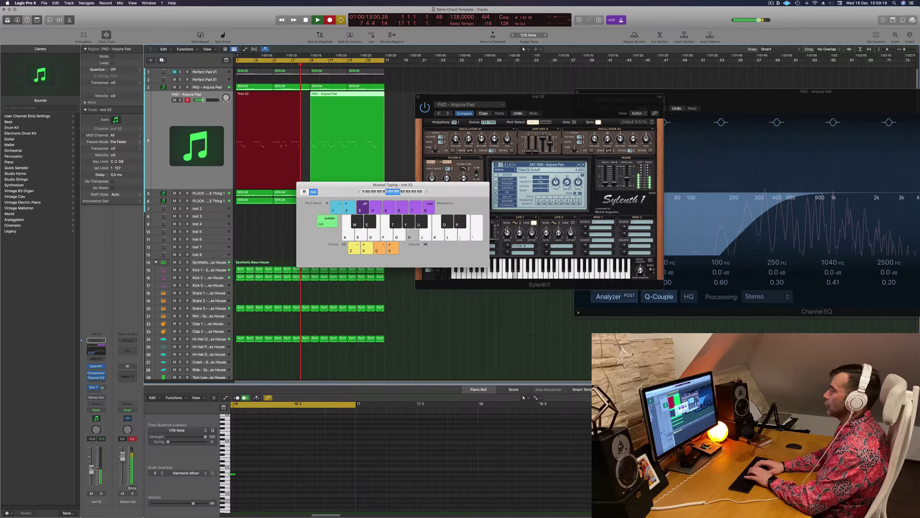
key(space)
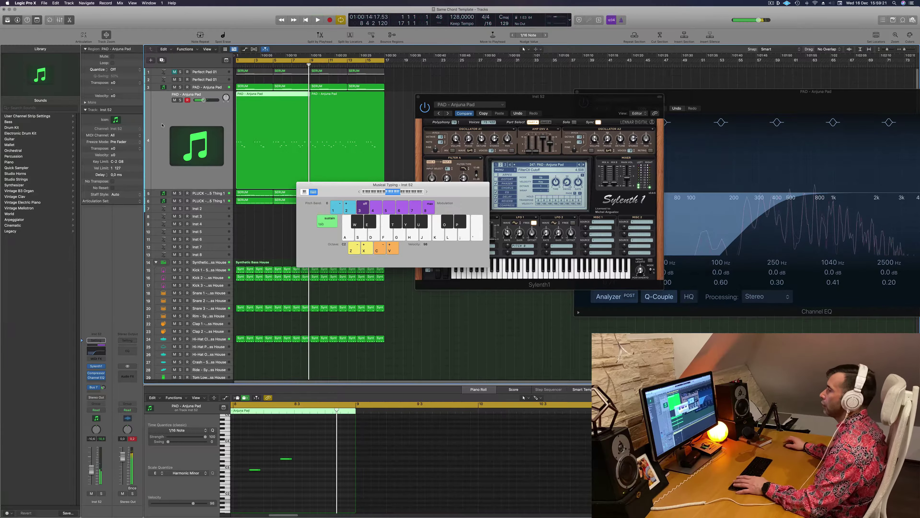
Open the melody region from bars 1 to 9 in the Piano Roll and audition its opening from the start
key(space)
double_click(365, 416)
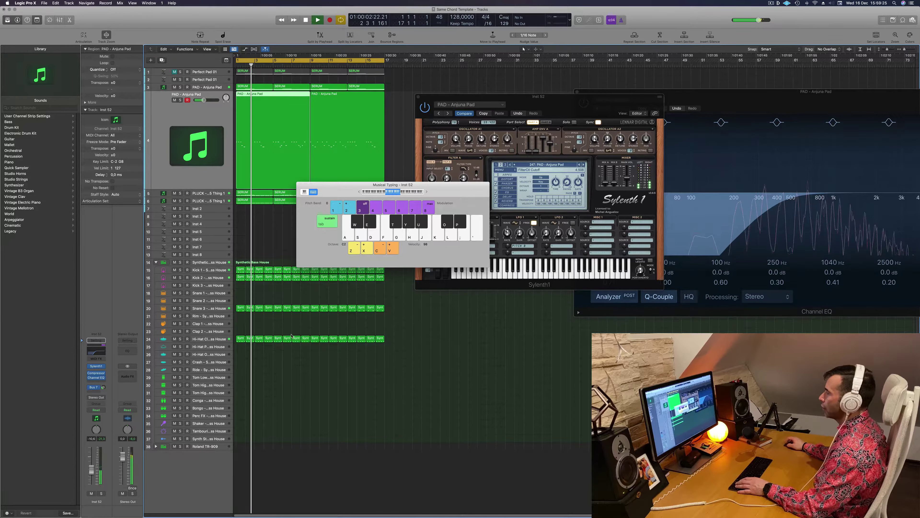
double_click(285, 135)
key(space)
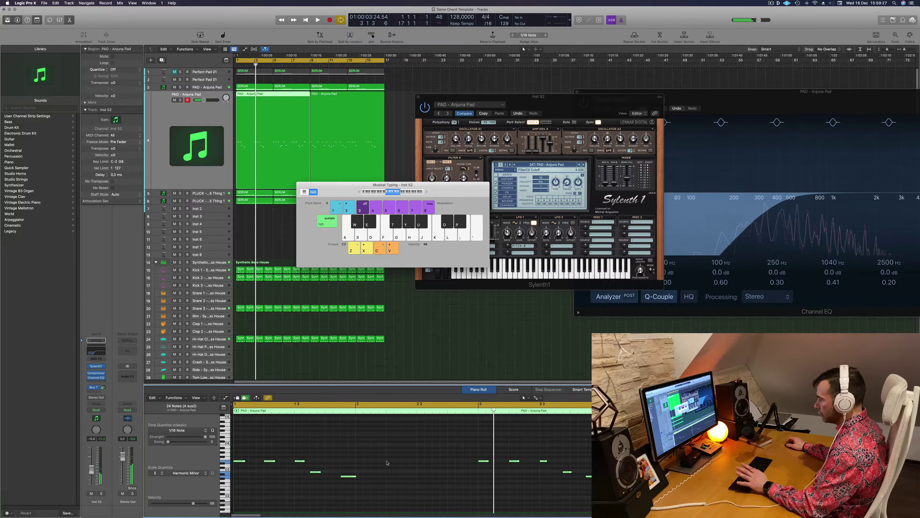
key(space)
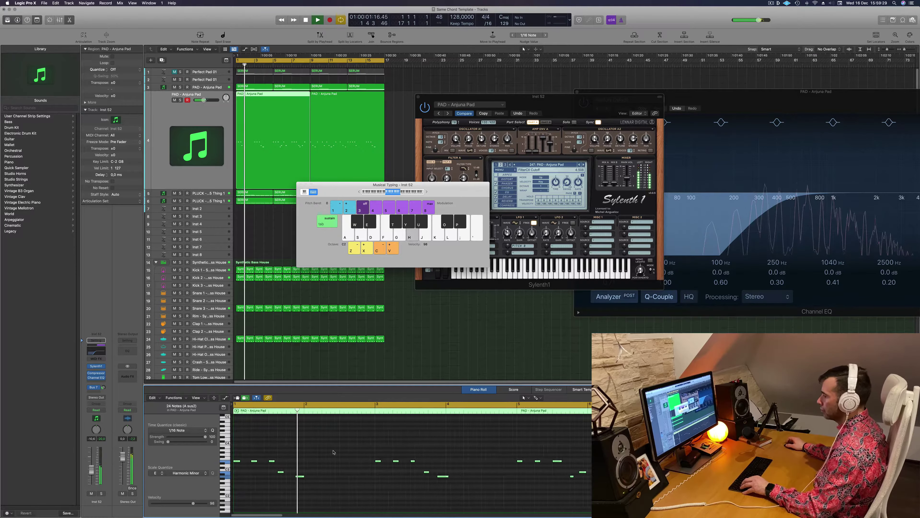
key(super+Left)
key(space)
key(space)
key(space)
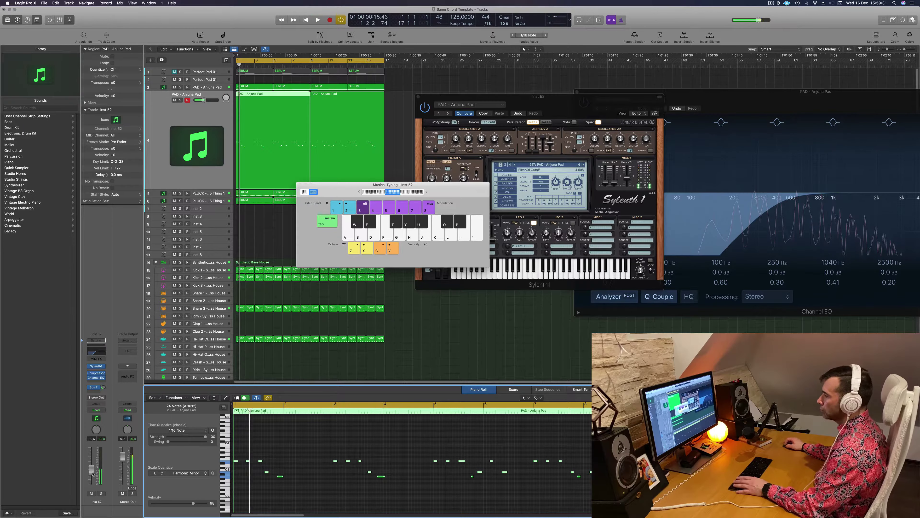
key(space)
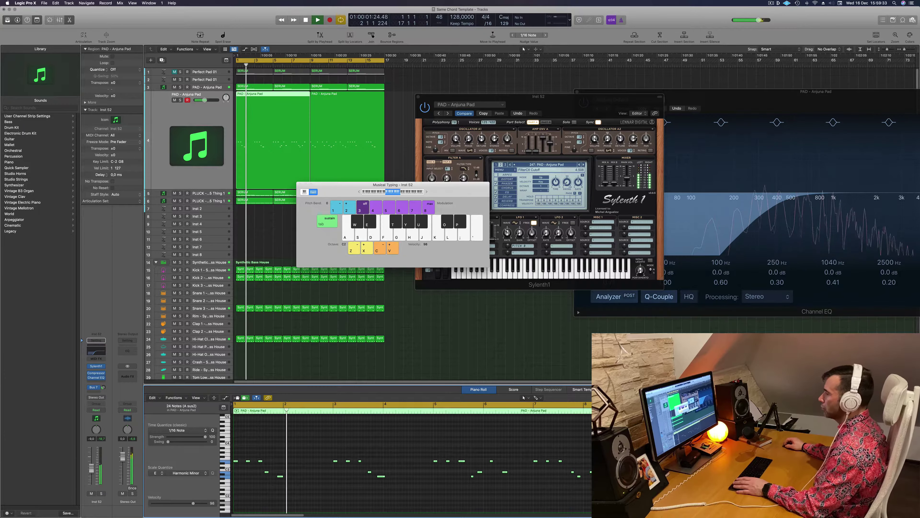
Move Musical Typing and Sylenth1 clear of the Piano Roll notes and inspect the melody's phrases during playback
drag(363, 185, 682, 176)
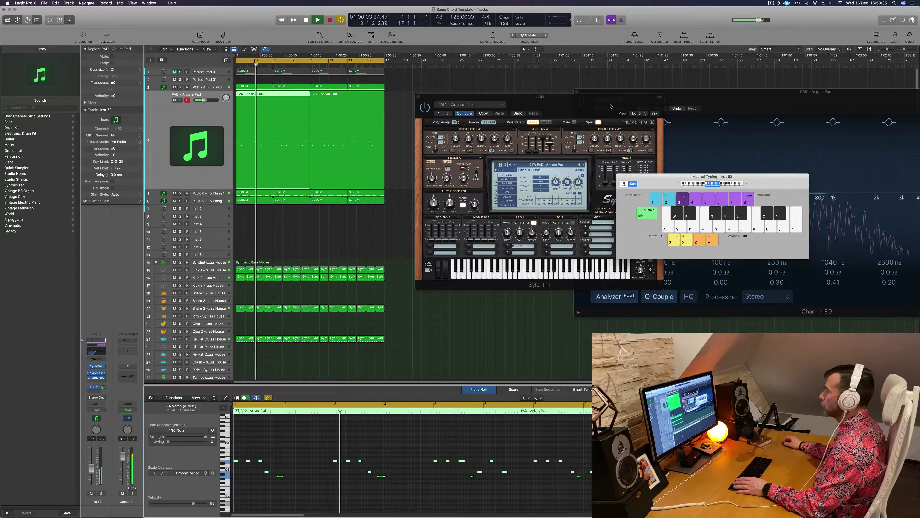
drag(610, 106, 507, 111)
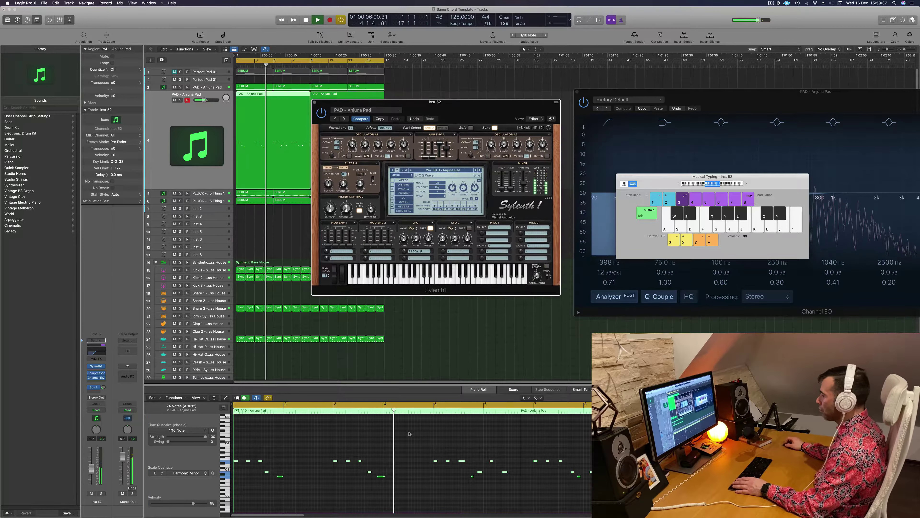
scroll(422, 485, up, 5)
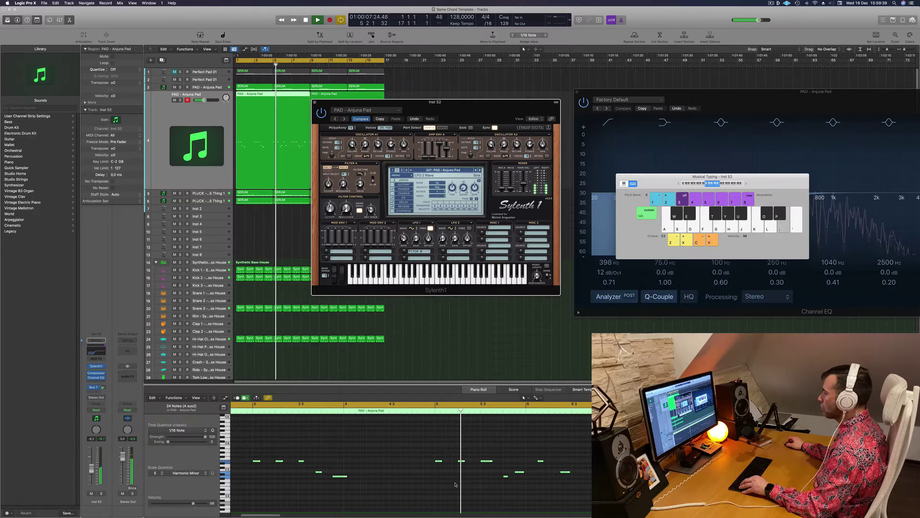
scroll(462, 485, down, 2)
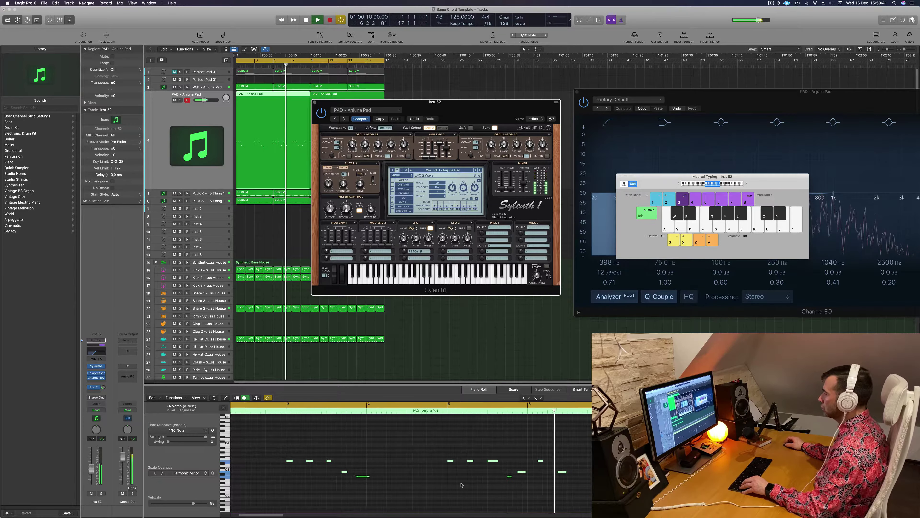
key(space)
Split the first melody region at bar 5, delete its first half, and move the remaining half to bar 1
super+double_click(273, 181)
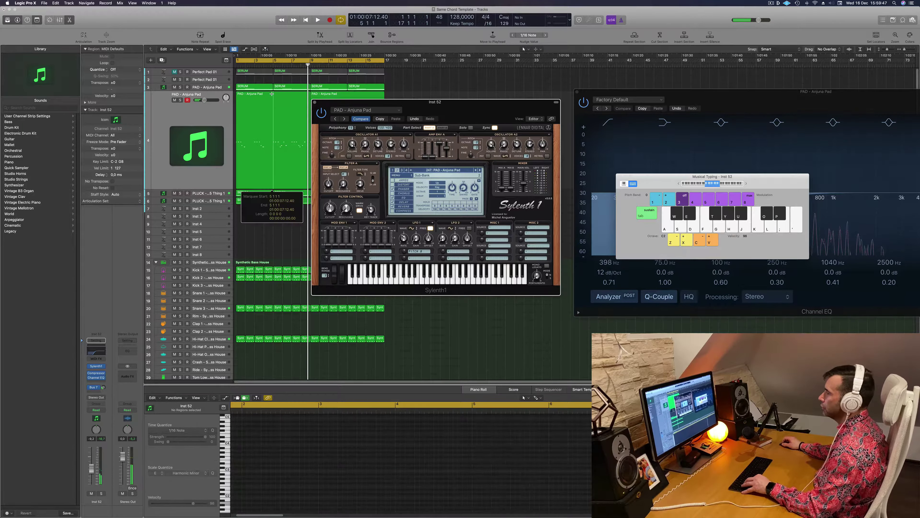
click(263, 97)
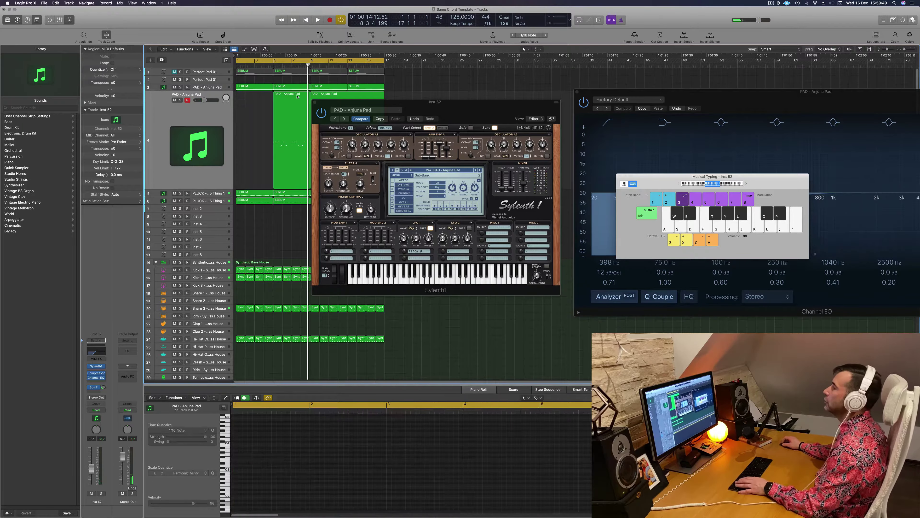
drag(284, 97, 246, 98)
Start playback, move Sylenth1 off the arrangement, and select the melody region at bar 9
key(space)
drag(397, 102, 639, 112)
click(378, 108)
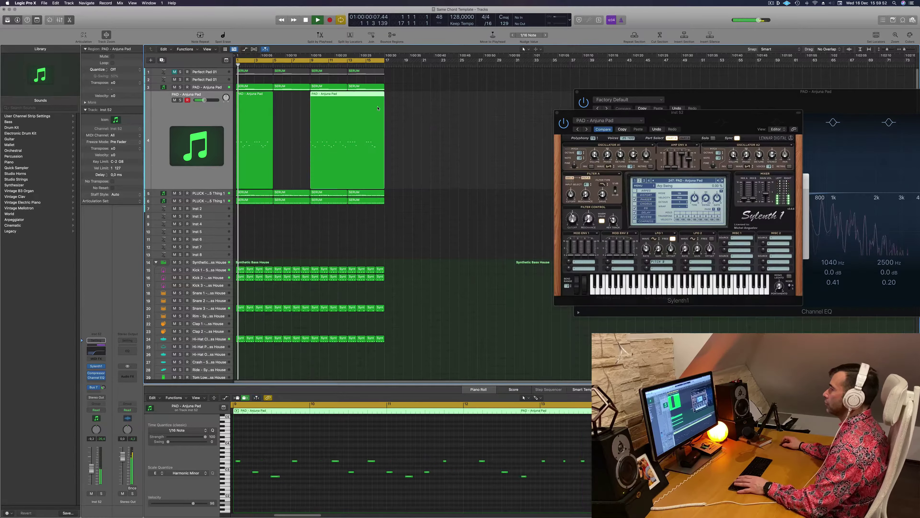
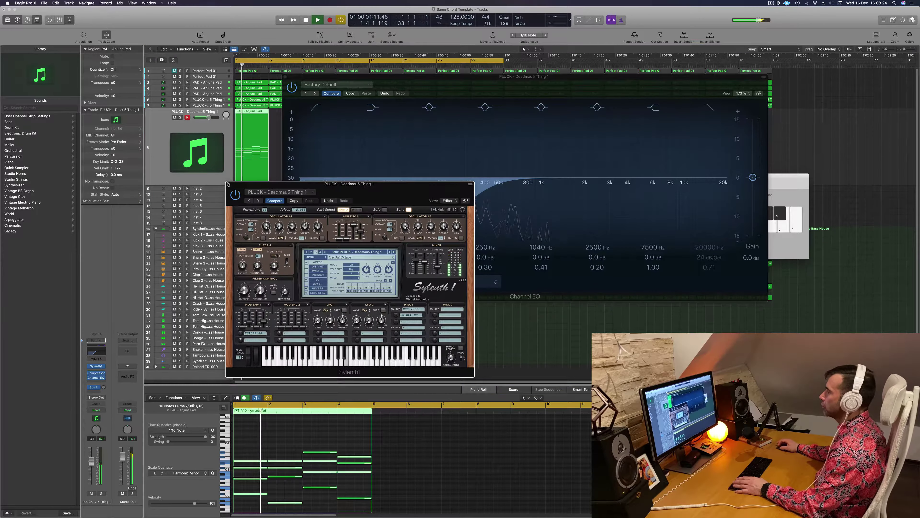
Close Sylenth1, move the Channel EQ clear of the new pluck region, and replay the loop from the start
click(229, 184)
drag(385, 77, 692, 104)
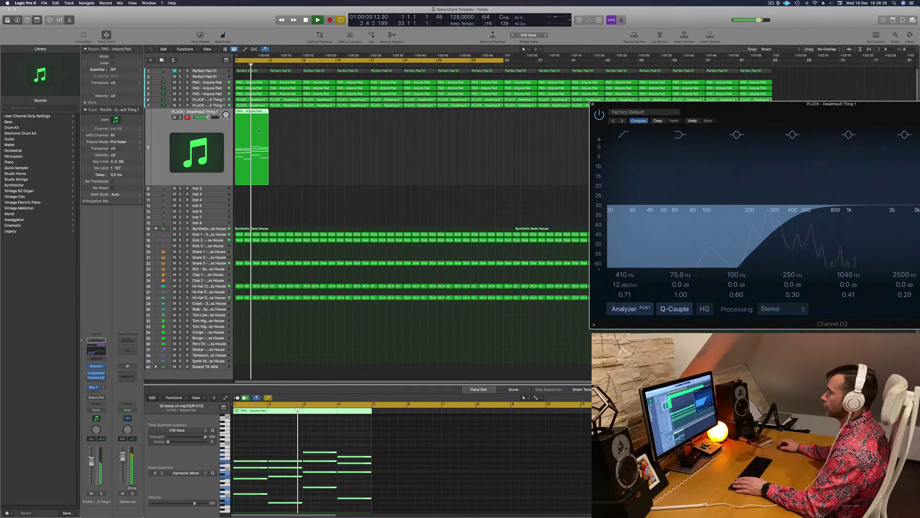
key(space)
key(space)
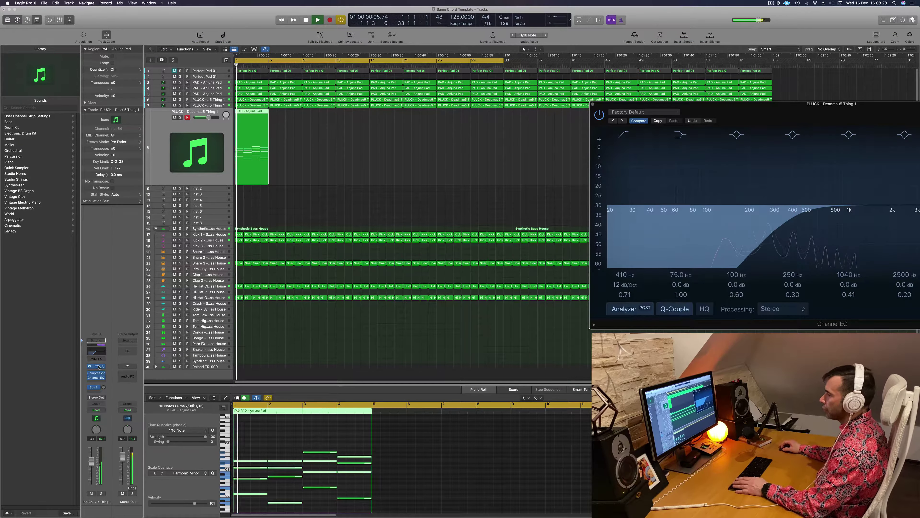
Load the PLUCK - 4AM preset in the new pluck track's Sylenth1 and reposition the synth window over the arrangement
click(96, 366)
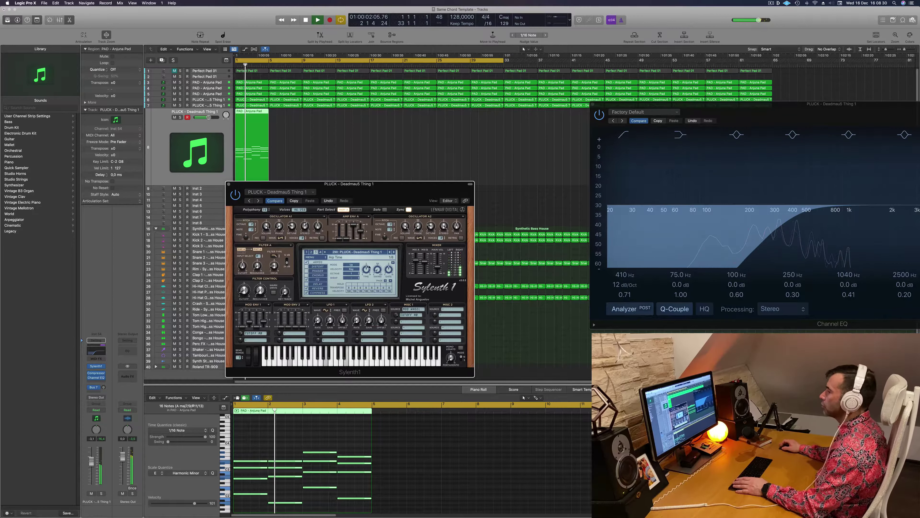
click(373, 252)
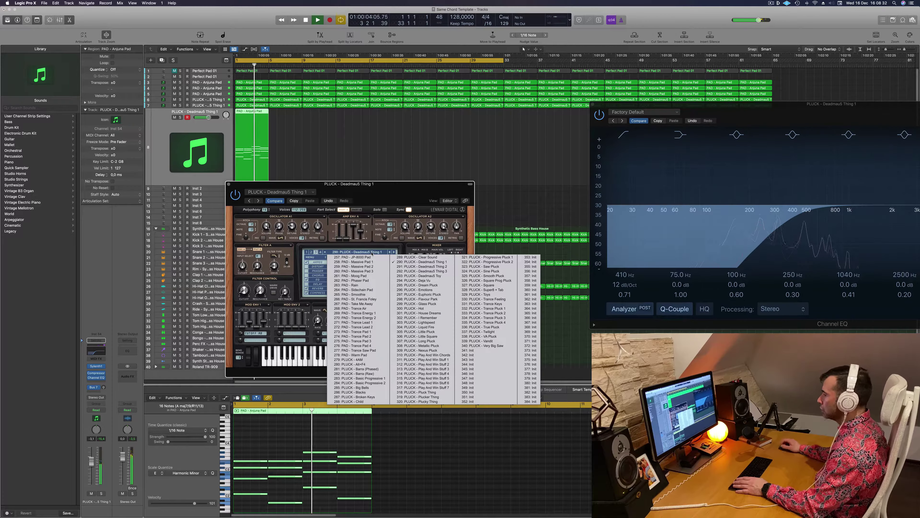
click(353, 359)
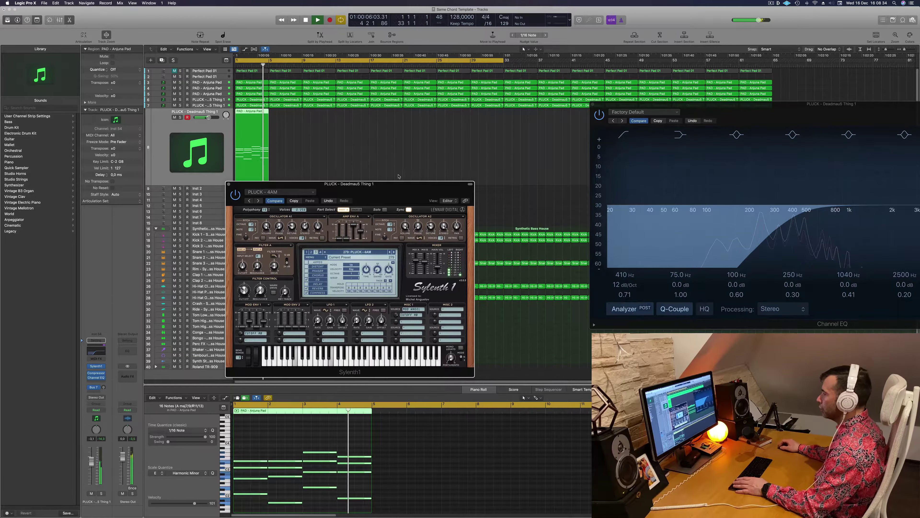
drag(398, 183, 433, 177)
drag(542, 147, 497, 125)
Replay the loop and lower the new pluck track's channel volume, moving Sylenth1 slightly aside
key(space)
key(space)
key(space)
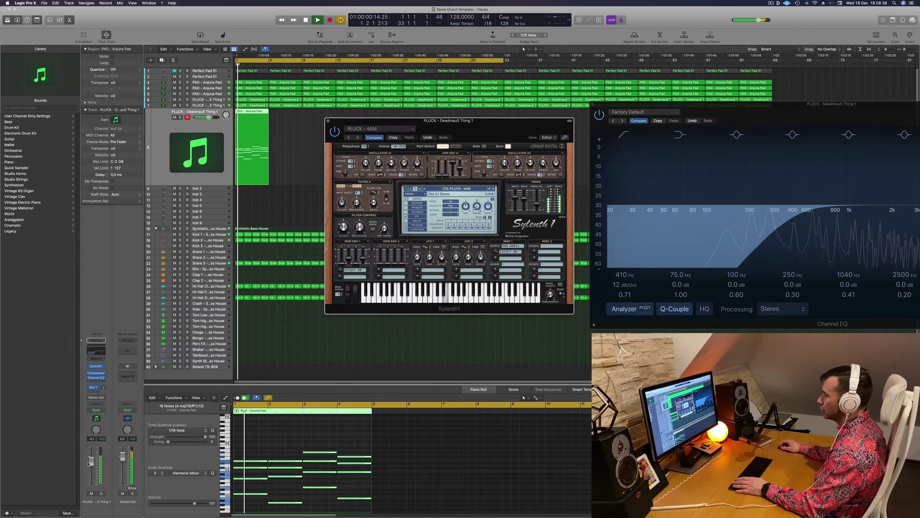
drag(87, 463, 88, 474)
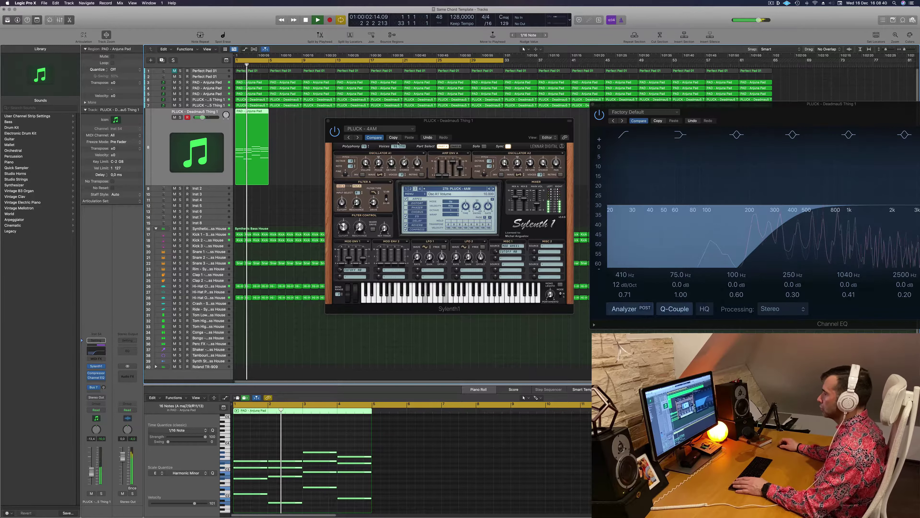
drag(502, 129, 459, 138)
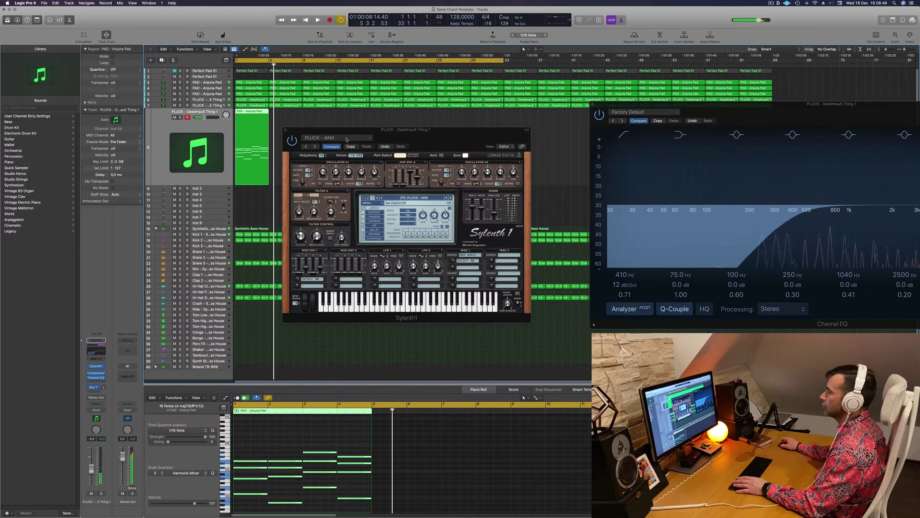
Move Sylenth1 below the new pluck region and copy the four-bar region repeatedly to fill bars 1 to 33
key(Return)
key(space)
drag(347, 131, 202, 228)
key(Return)
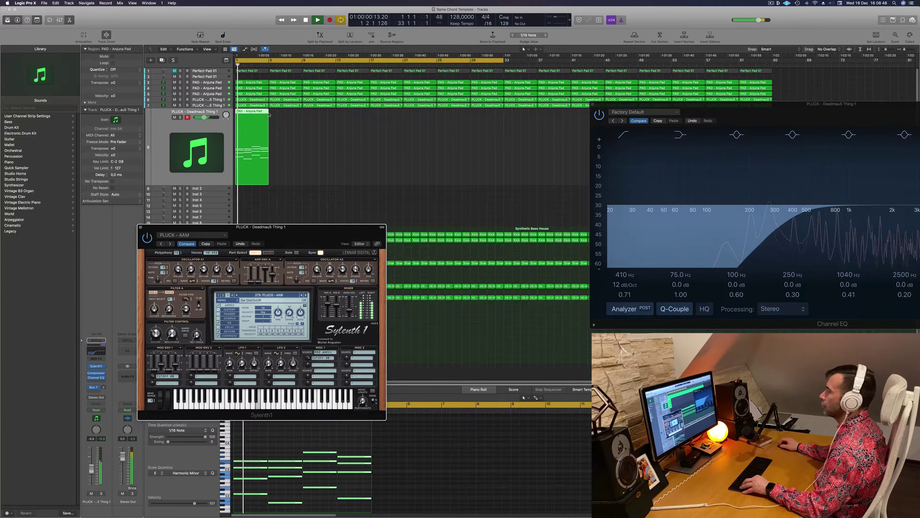
drag(269, 115, 324, 118)
key(Return)
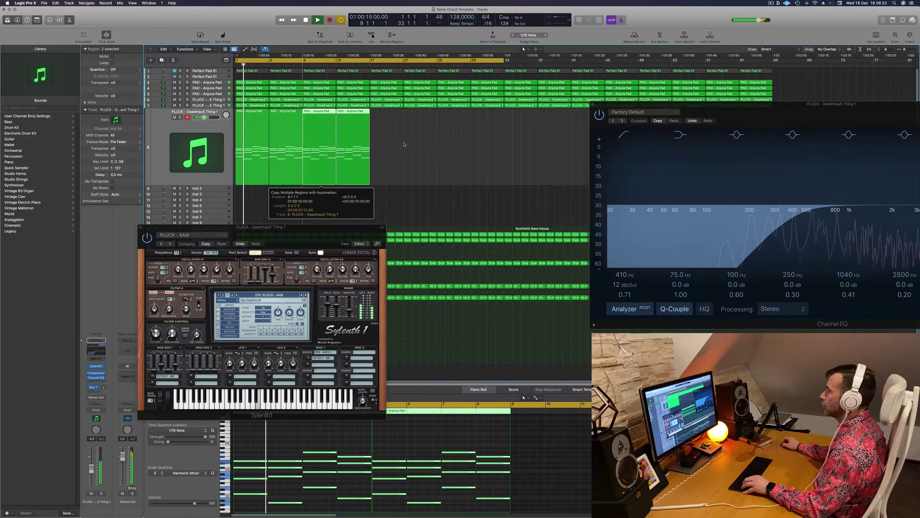
drag(404, 144, 386, 119)
key(space)
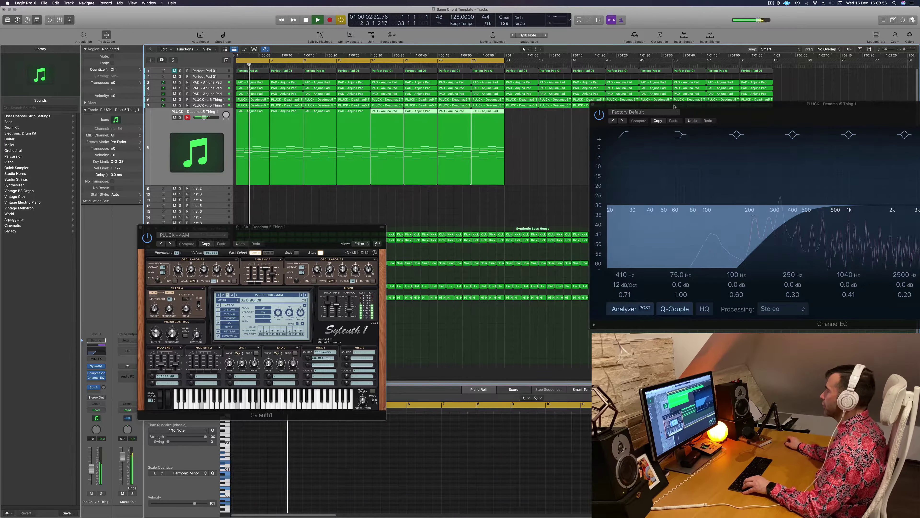
Move the Channel EQ below the tracks and copy the eight pluck regions to fill bars 33 to 65
drag(674, 106, 467, 267)
drag(564, 143, 521, 127)
key(space)
key(space)
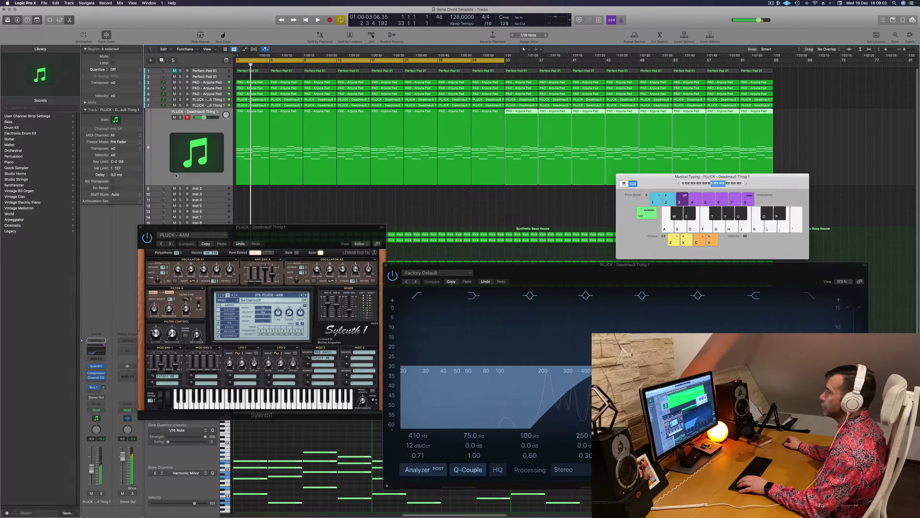
Close Sylenth1, select the first Deadmau5 Thing 1 pluck track, and audition the arrangement from the start
key(space)
click(141, 227)
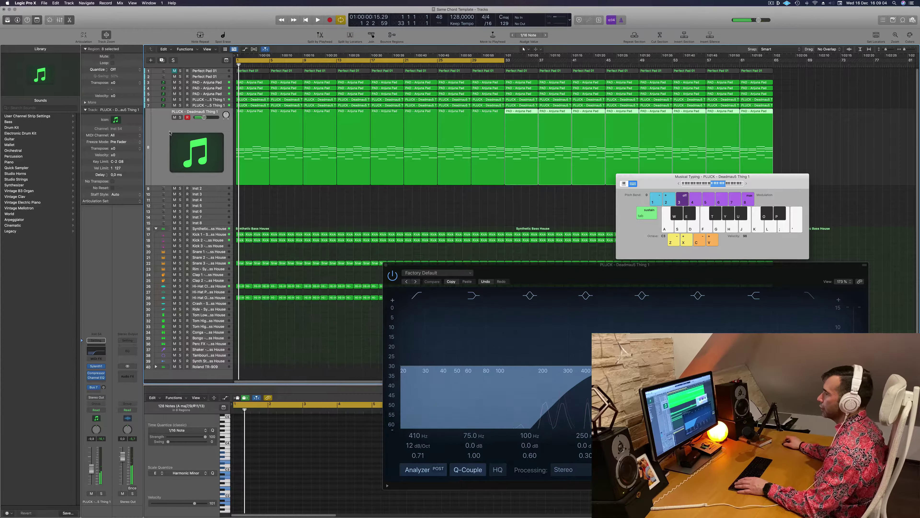
click(209, 101)
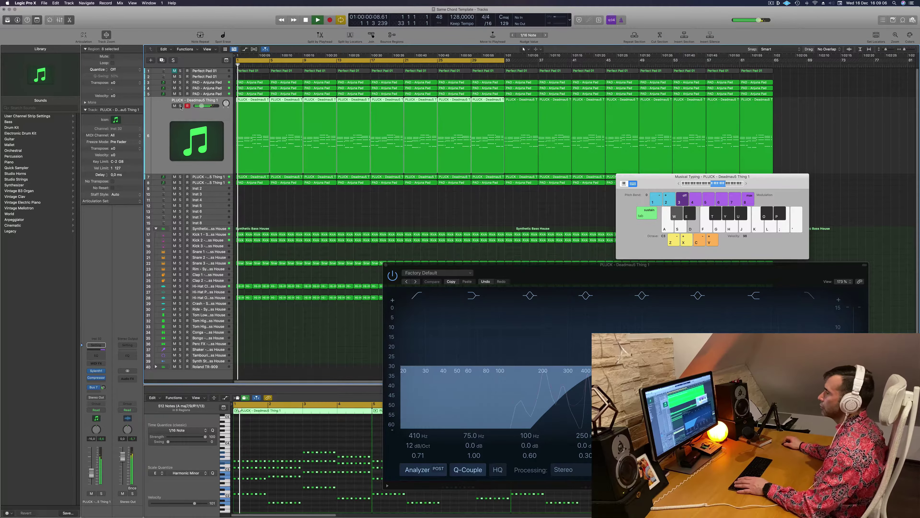
key(space)
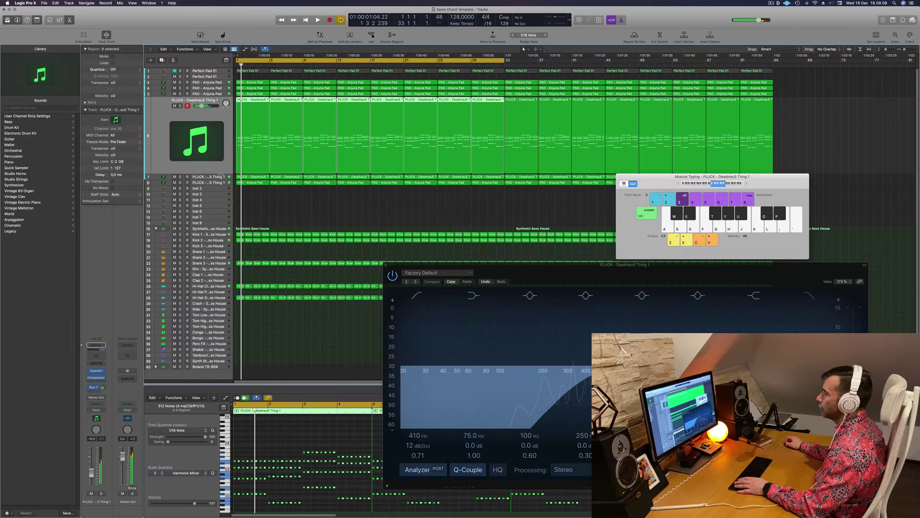
Audition the other Deadmau5 Thing 1 pluck tracks and the pad, briefly muting and unmuting the single-note pluck
key(Down)
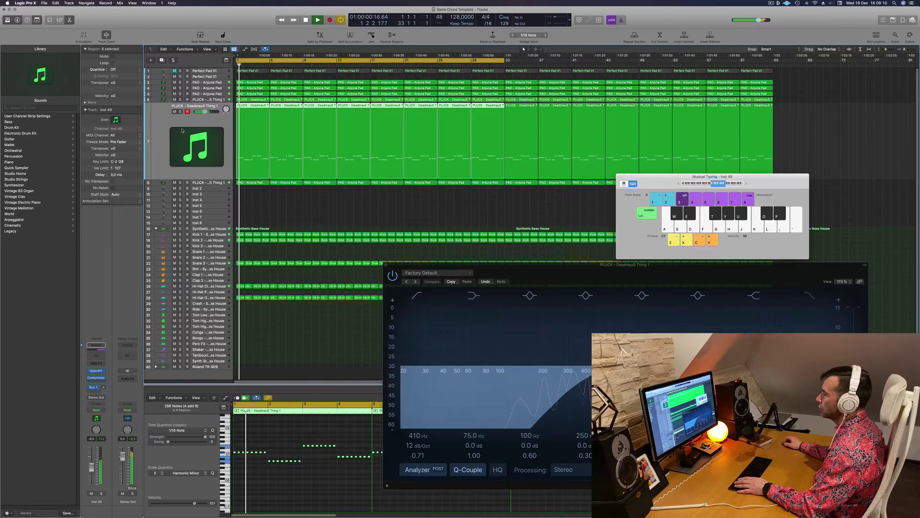
click(174, 112)
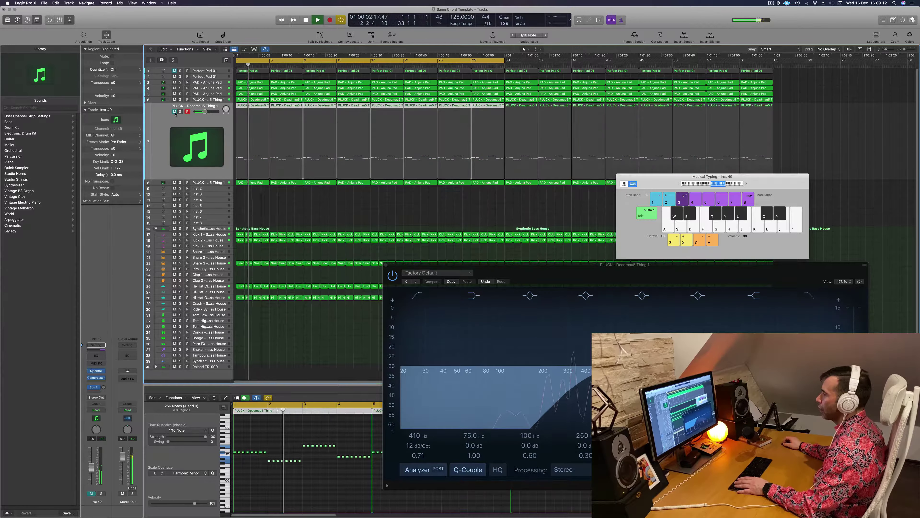
click(175, 111)
key(Down)
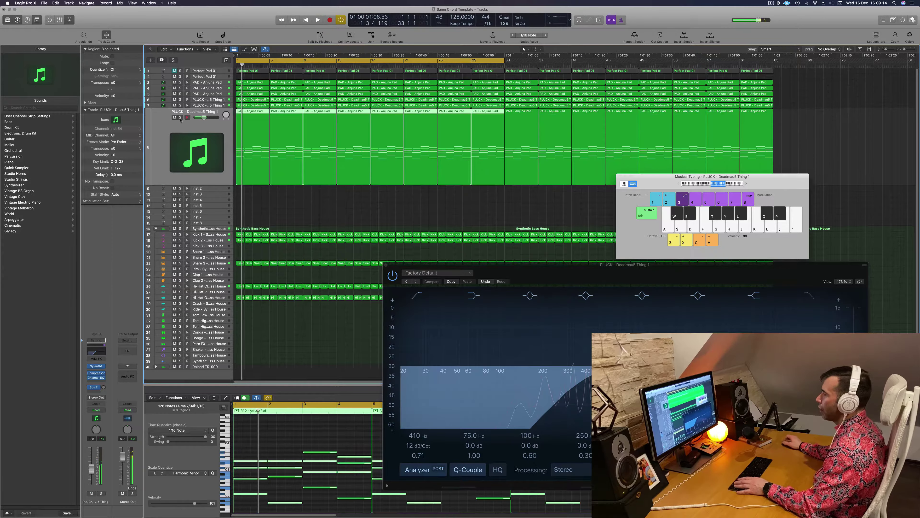
key(space)
click(211, 100)
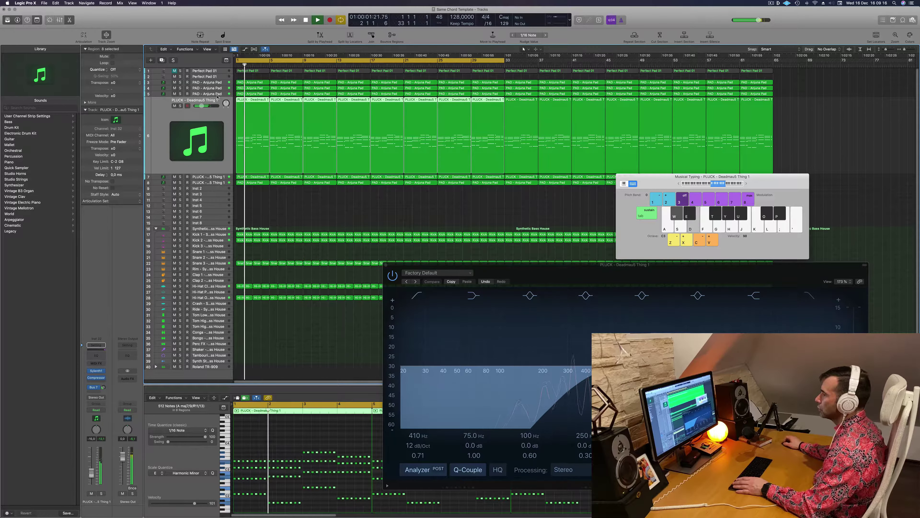
click(212, 95)
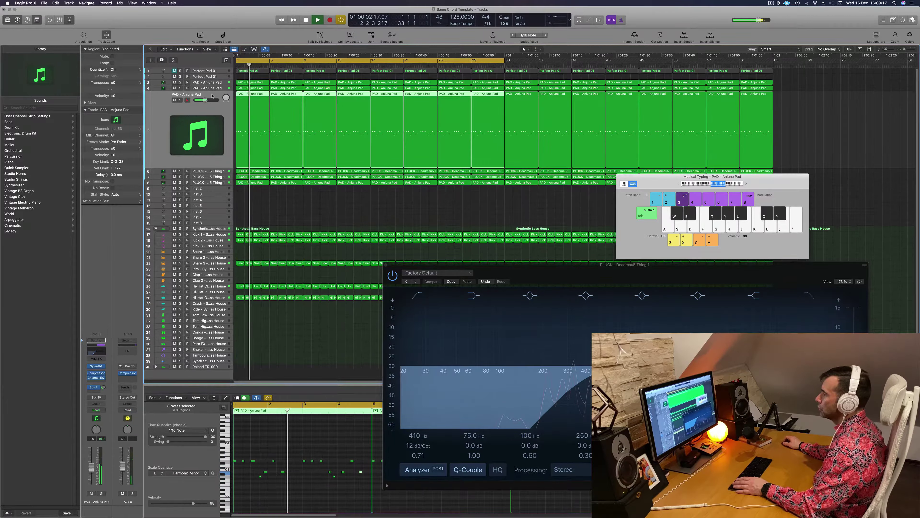
Move the chord pluck track above the adjacent Anjuna Pad track and replay from the start
click(215, 172)
key(Return)
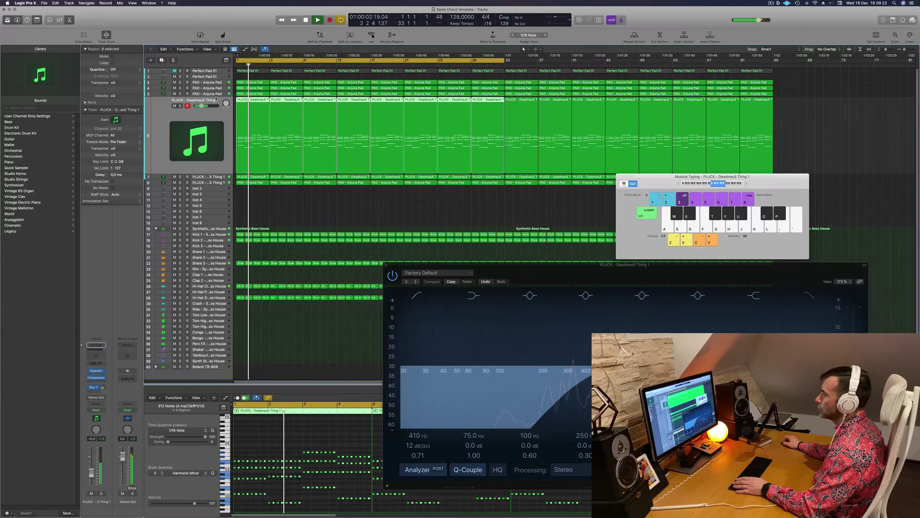
drag(217, 98, 214, 95)
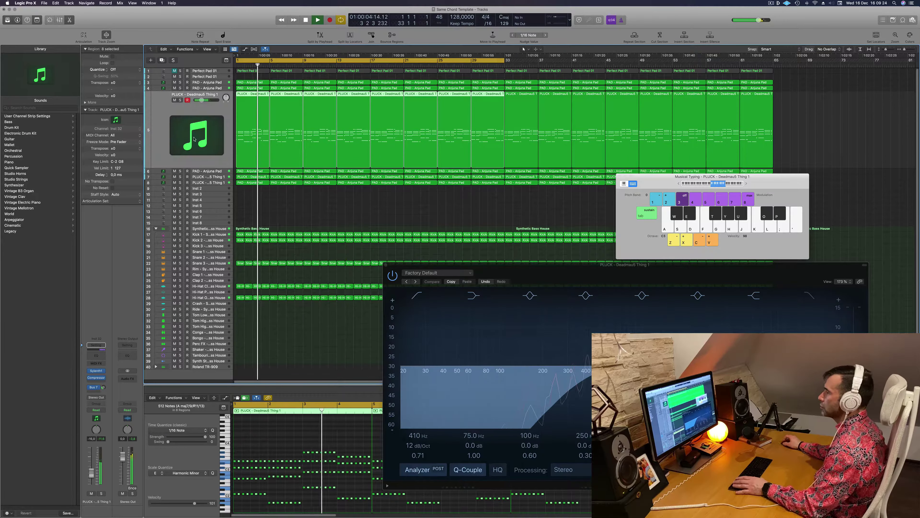
key(Return)
click(218, 172)
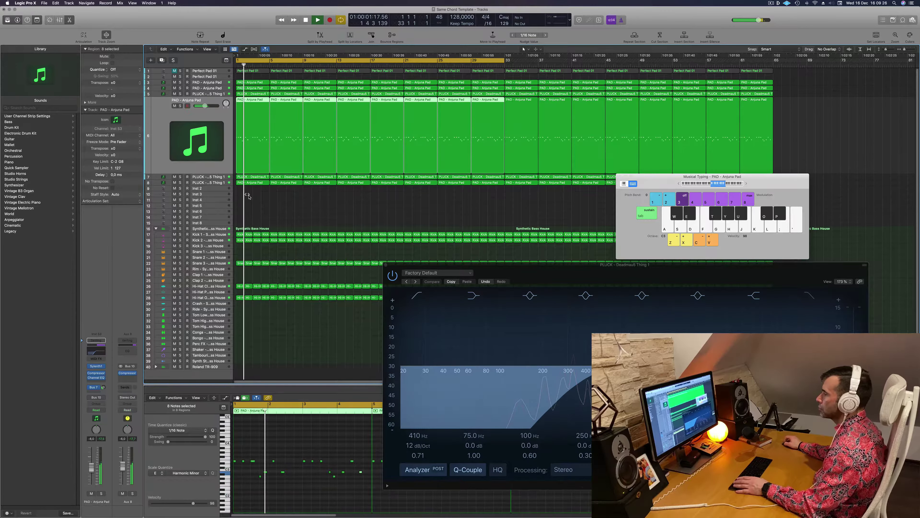
Delete the first four-bar region, bars 1 to 5, of the Anjuna Pad track below the chord pluck
click(252, 176)
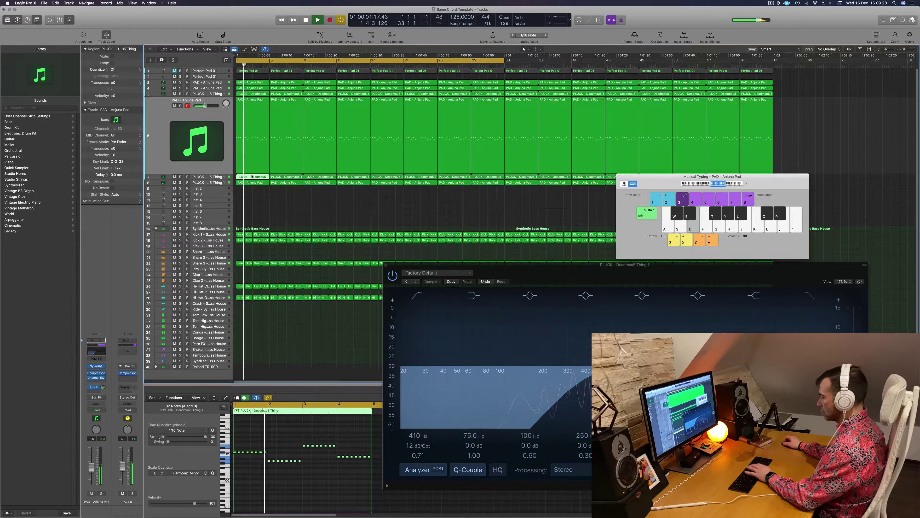
click(259, 119)
key(Delete)
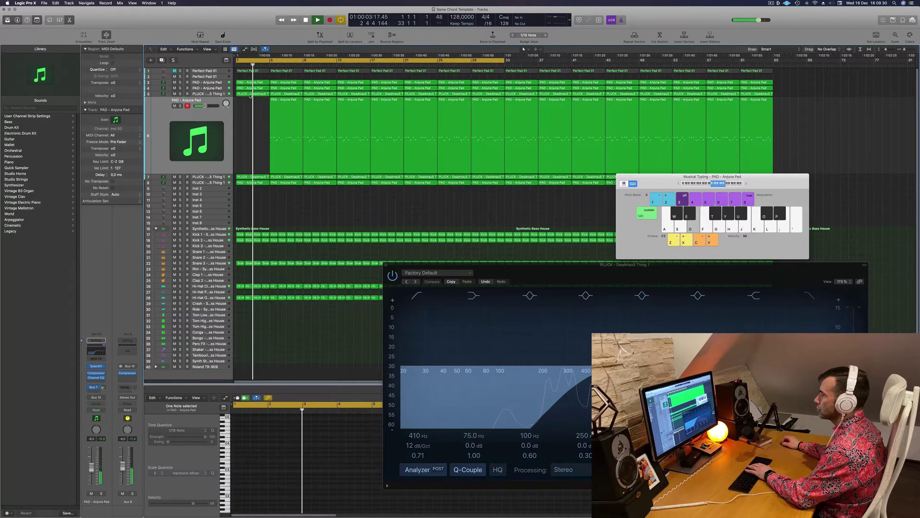
Move the second Anjuna Pad track below the chord pluck track and delete its regions from bars 1 to 33
click(250, 94)
click(252, 89)
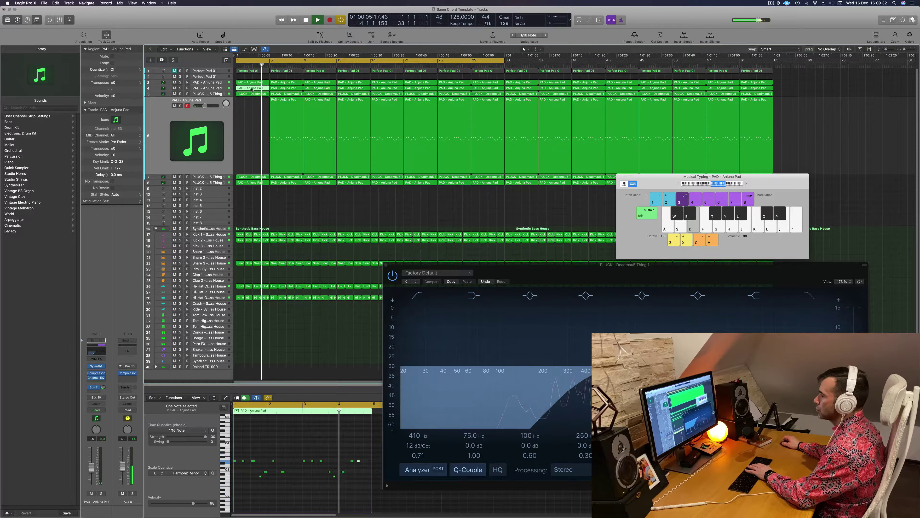
click(222, 90)
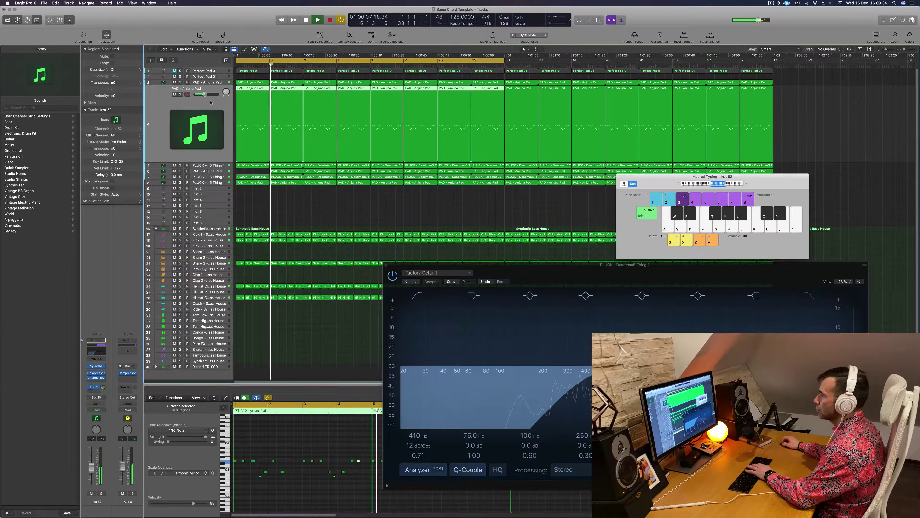
drag(210, 102, 212, 178)
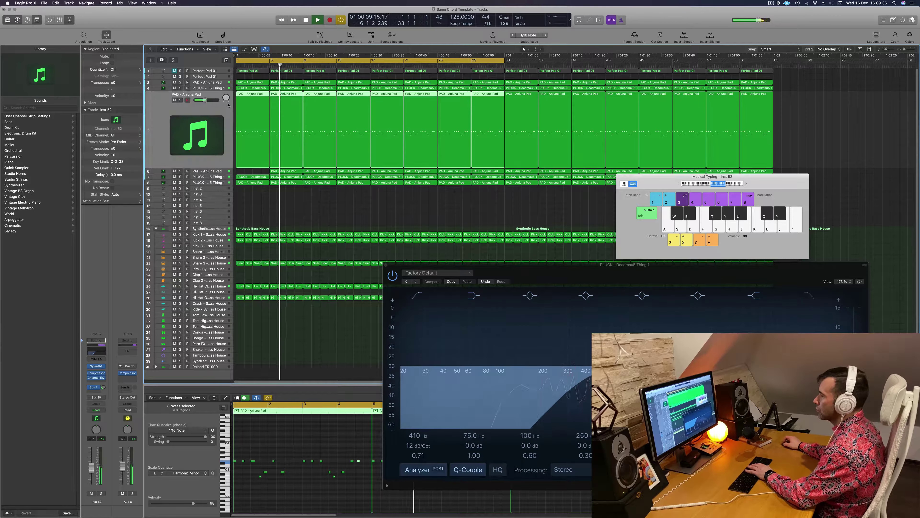
key(Delete)
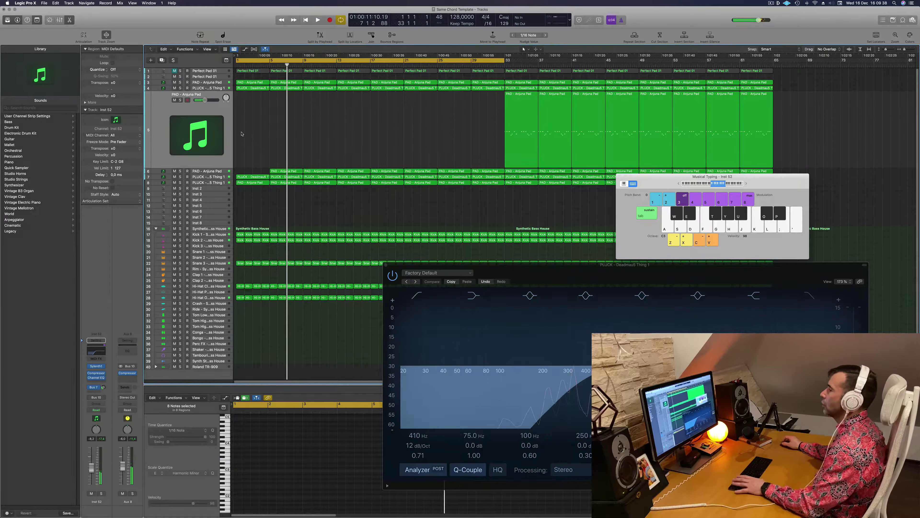
Replay from the start and delete the first four-bar region of the single-note pluck track
key(Return)
key(space)
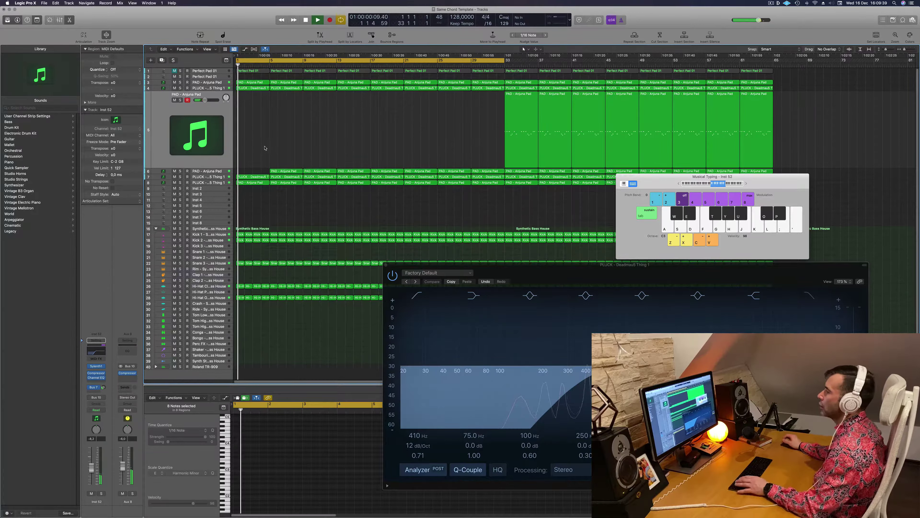
click(206, 177)
click(254, 111)
key(Return)
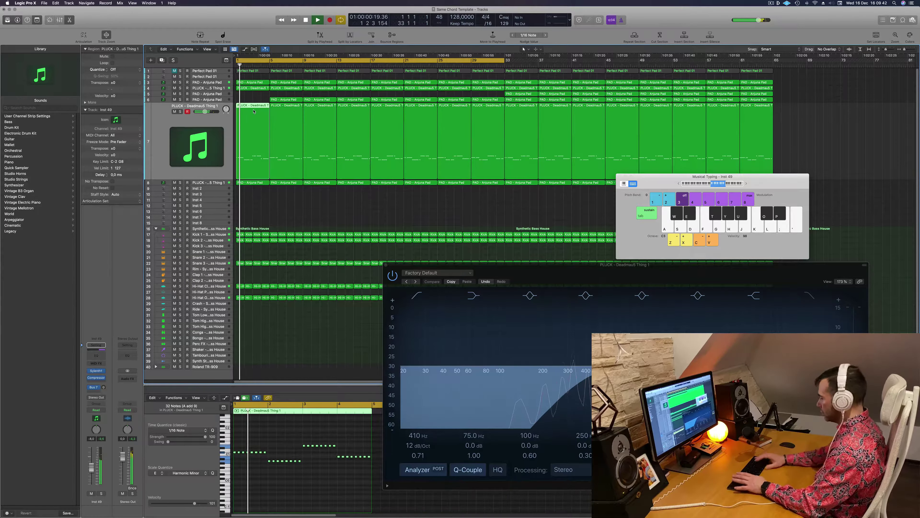
key(Delete)
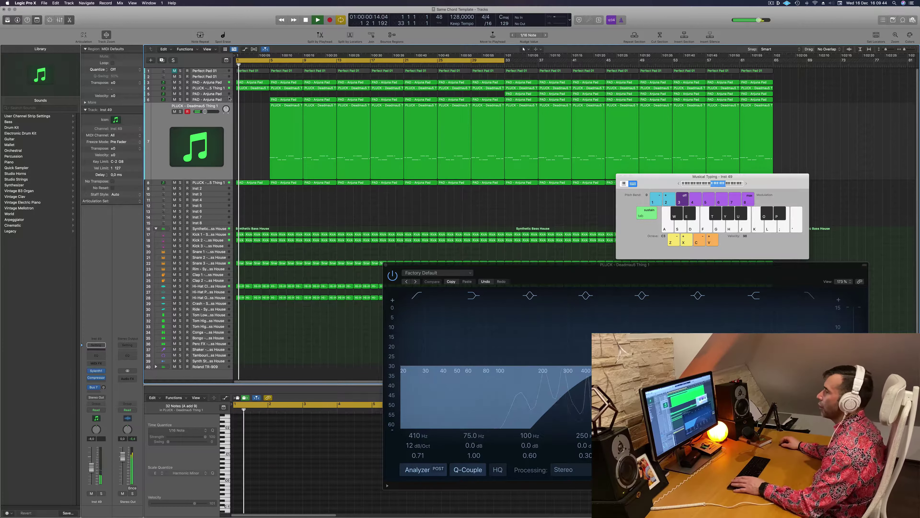
Delete the first four-bar region of the lowest pluck track and replay from the start
click(217, 89)
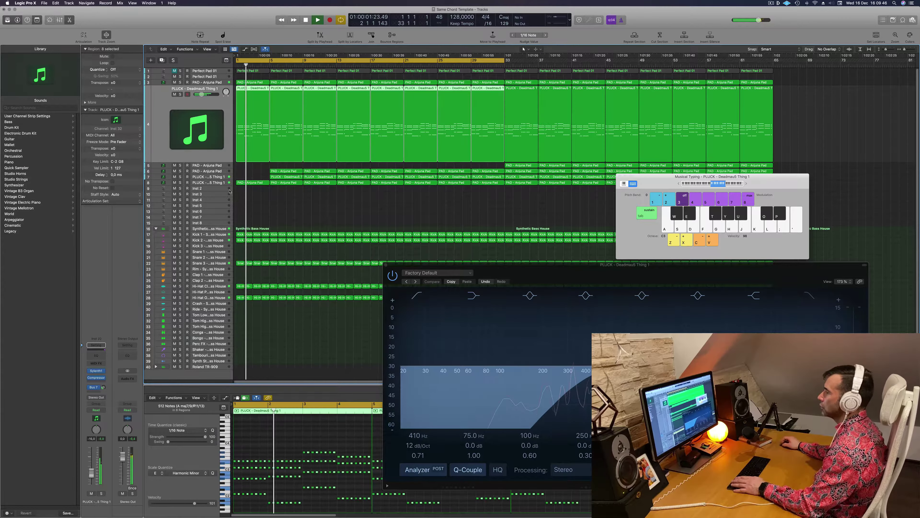
click(253, 182)
key(Delete)
key(Return)
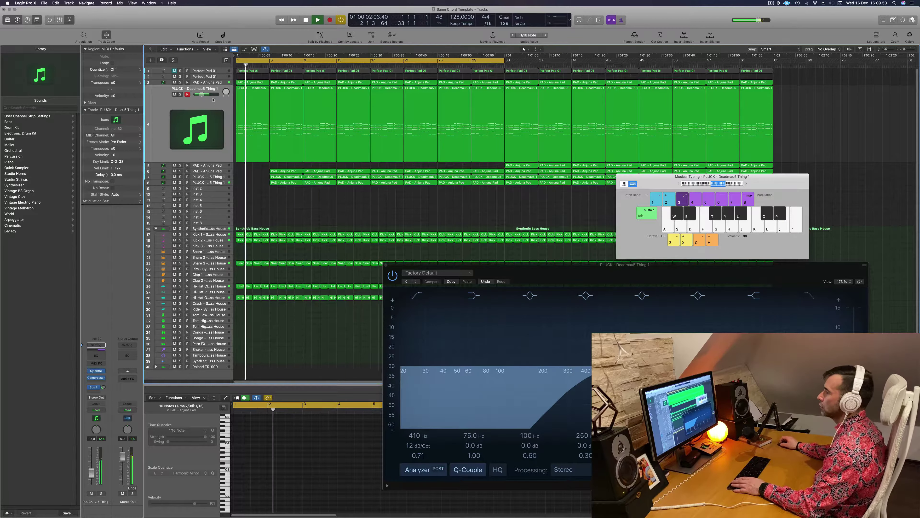
Record Sylenth1 filter cutoff movements on the chord pluck track in Touch automation mode, closing the synth when finished
click(205, 106)
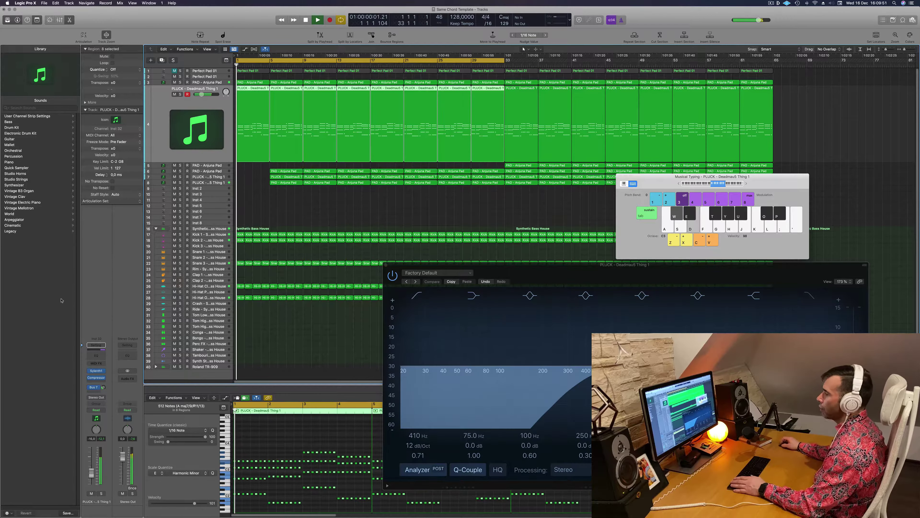
click(96, 371)
key(space)
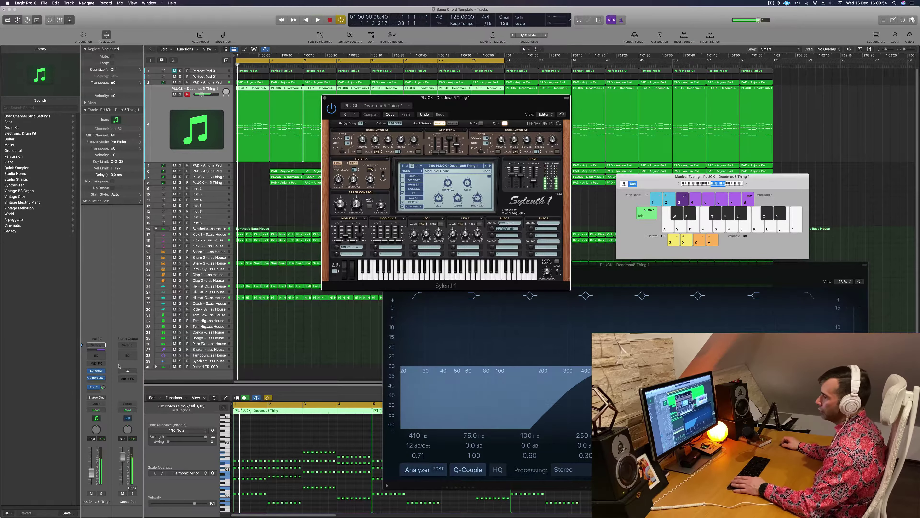
click(103, 410)
click(103, 417)
key(space)
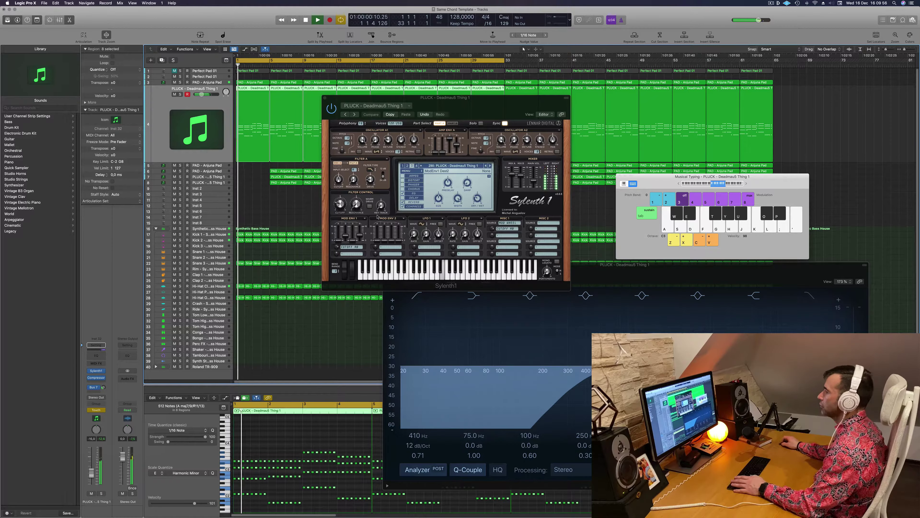
drag(339, 207, 342, 183)
key(space)
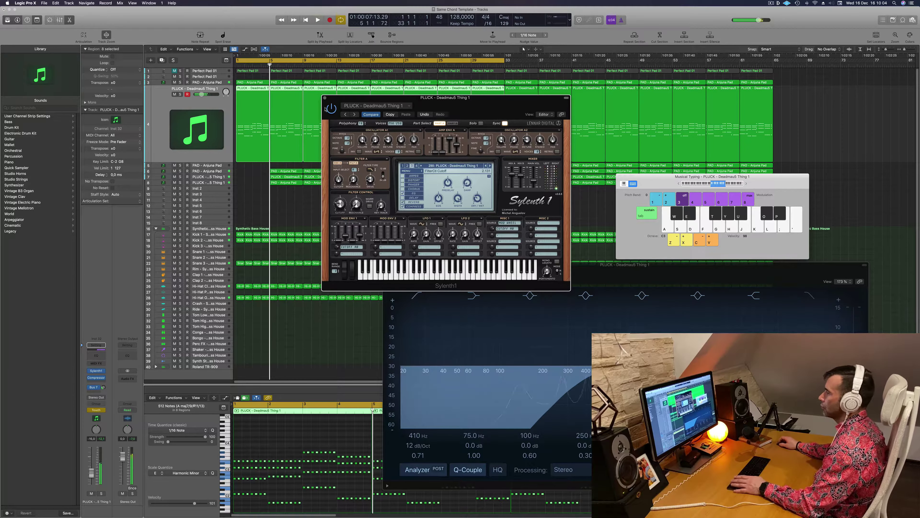
click(325, 98)
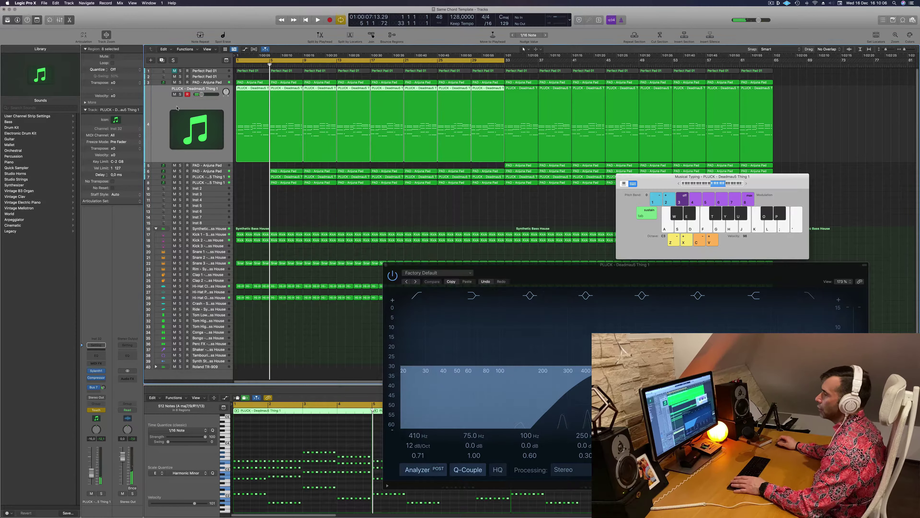
Set the chord pluck's automation mode to Read, close Musical Typing and display the recorded filter cutoff automation
key(Return)
click(96, 410)
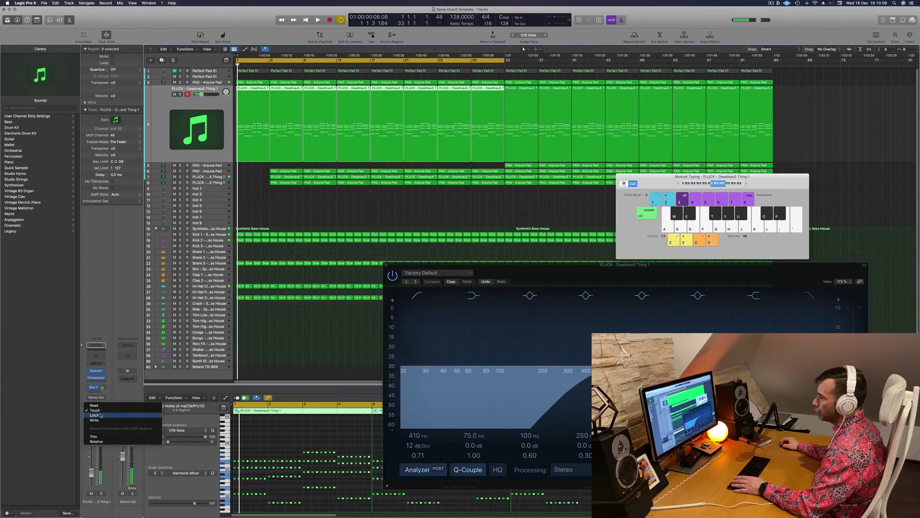
click(105, 405)
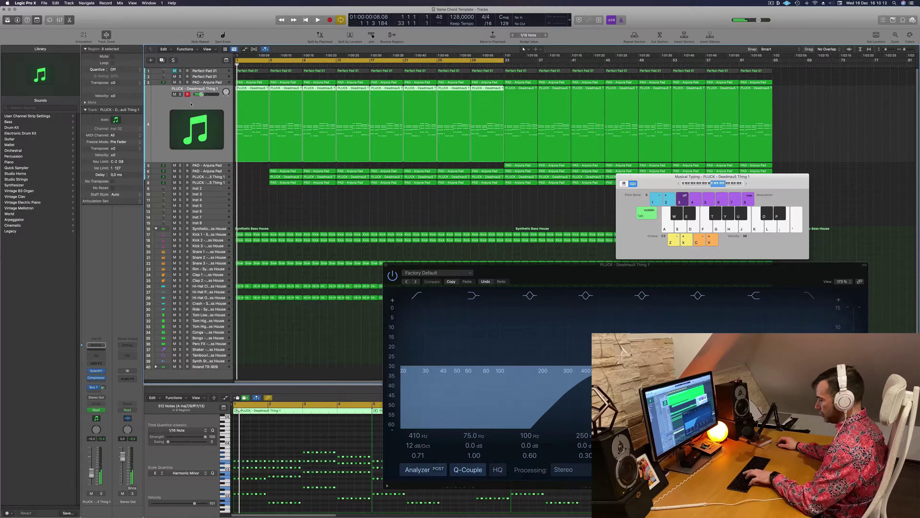
key(super+k)
key(a)
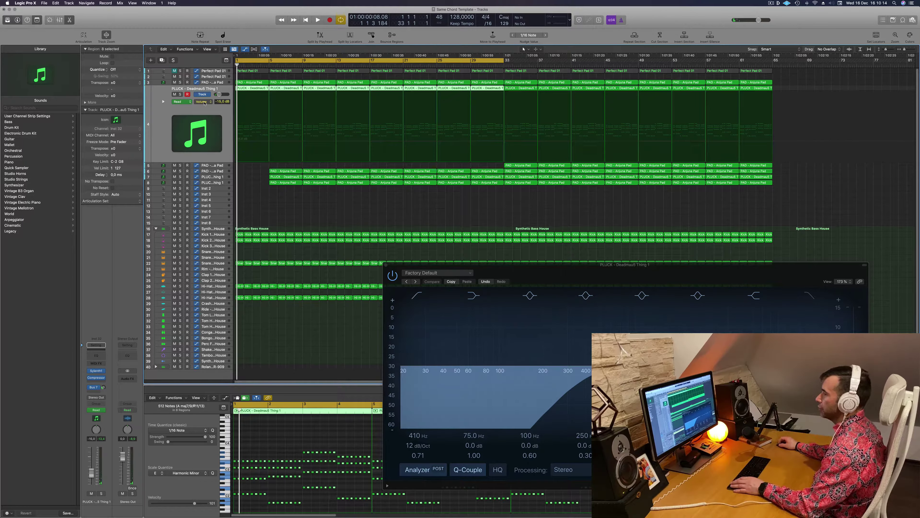
click(205, 103)
click(226, 162)
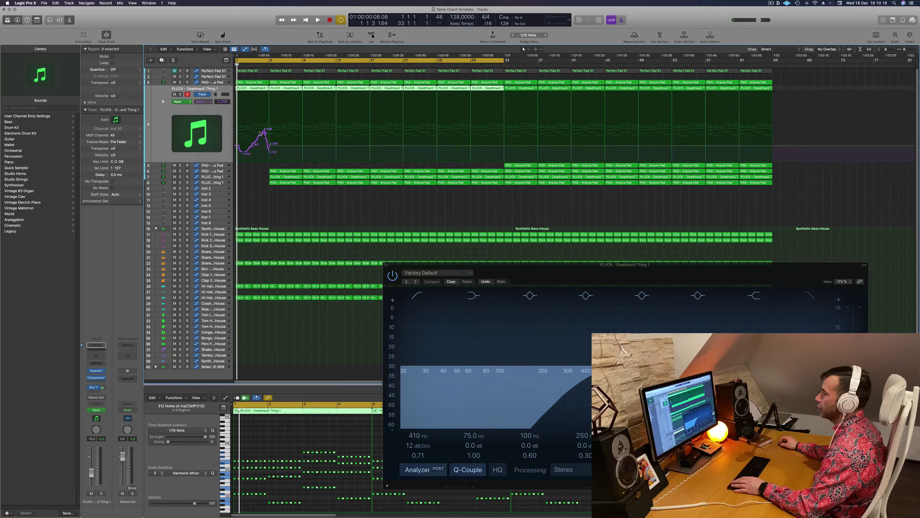
Replace the recorded cutoff curve with a ramp rising from bar 1 to bar 5, and replay with Sylenth1 open
click(270, 146)
key(space)
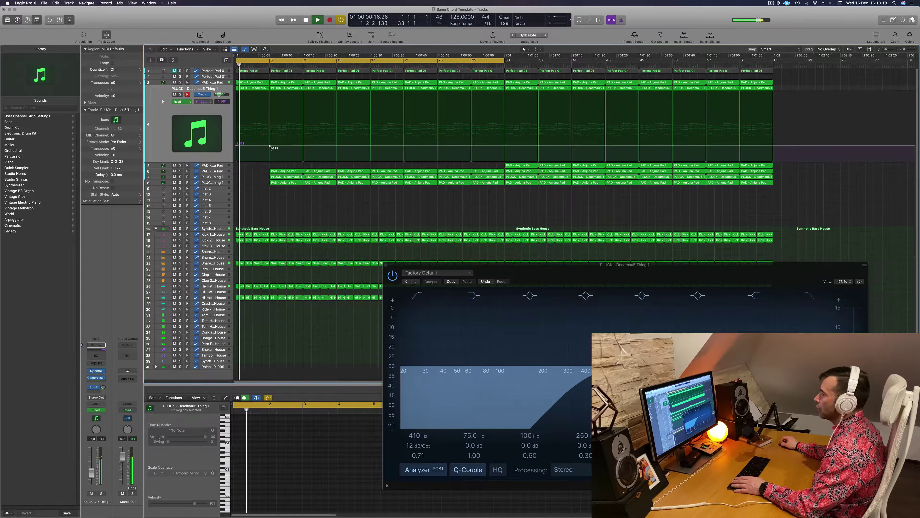
drag(270, 147, 269, 142)
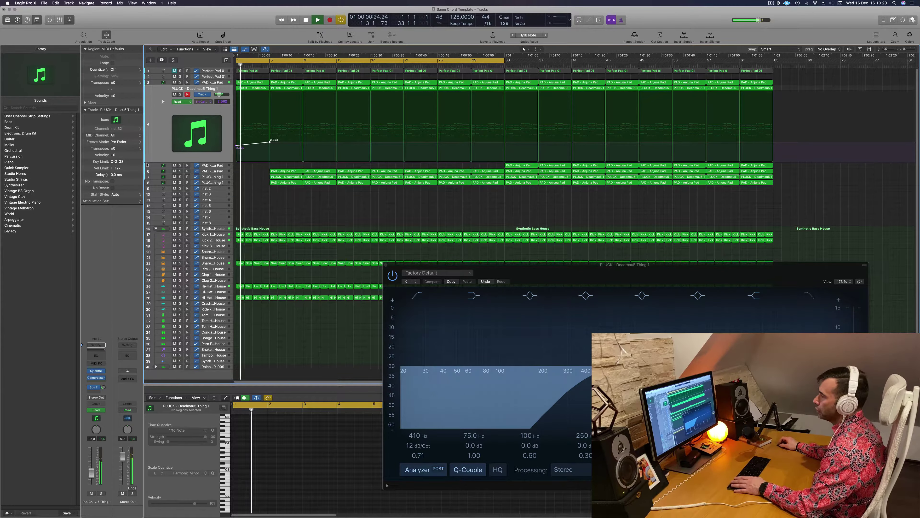
click(96, 372)
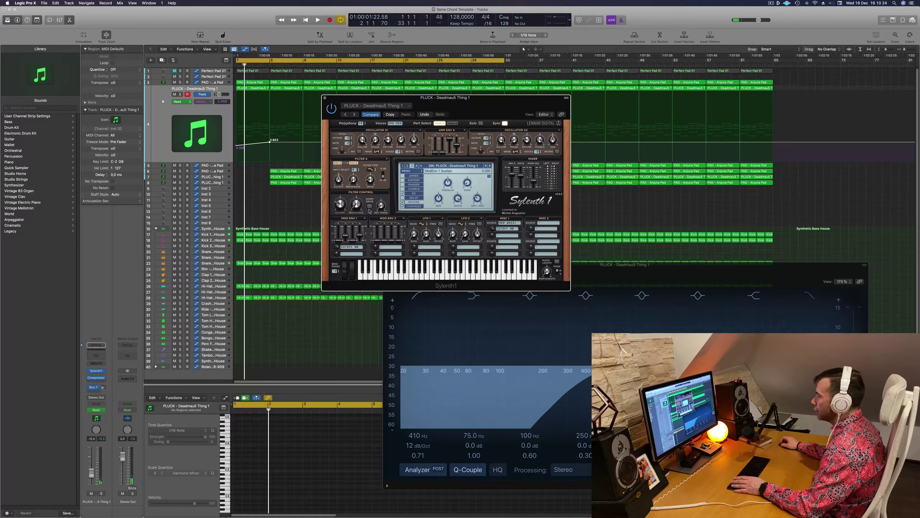
key(space)
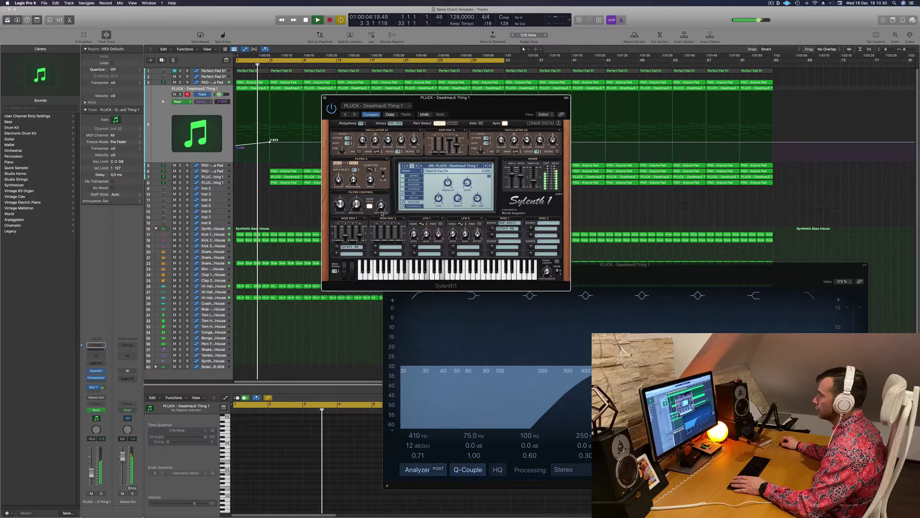
key(Return)
Insert a stereo Vintage Tube EQ after the Compressor on the chord pluck channel
click(97, 382)
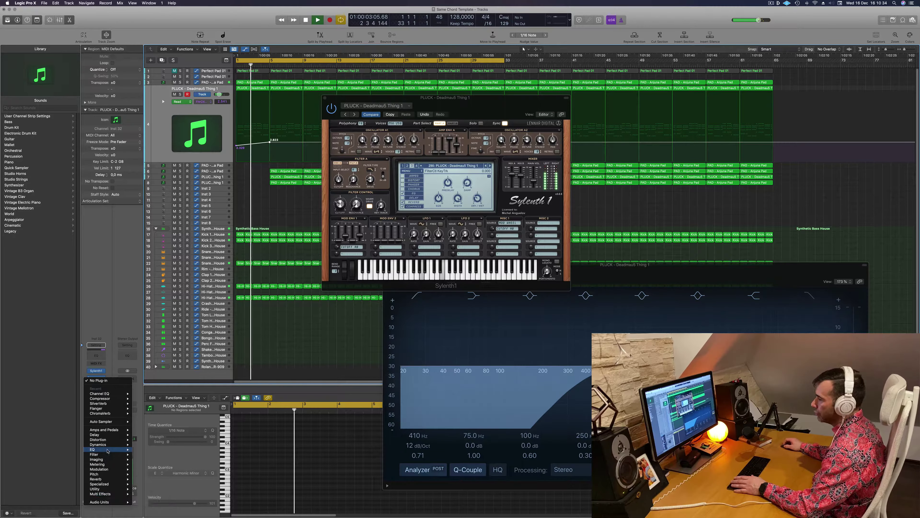
mouse_move(109, 449)
mouse_move(154, 468)
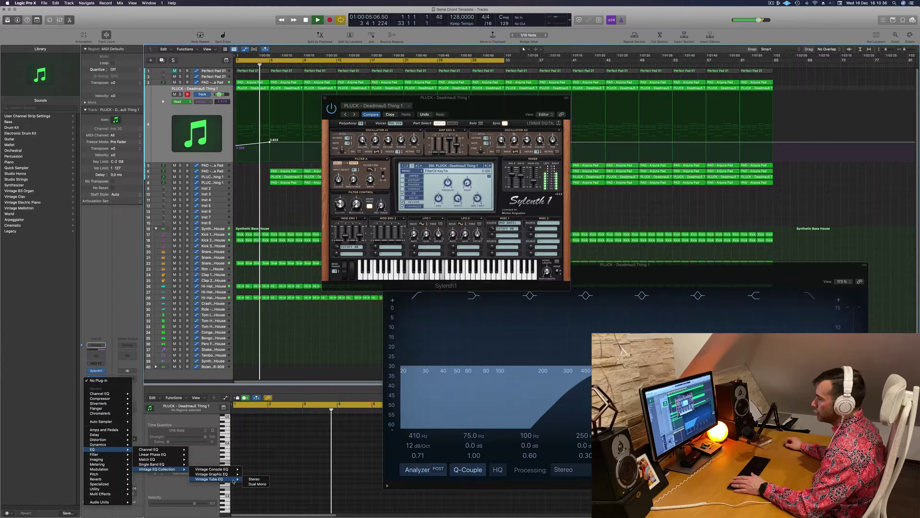
mouse_move(210, 478)
click(254, 479)
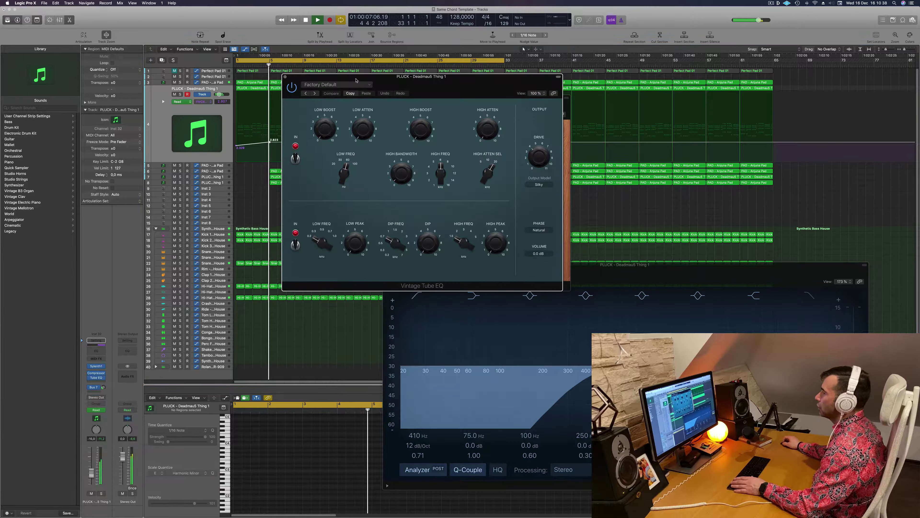
Load the Fat Organ preset in the chord pluck's Vintage Tube EQ and replay the arrangement
drag(355, 82, 284, 107)
click(286, 104)
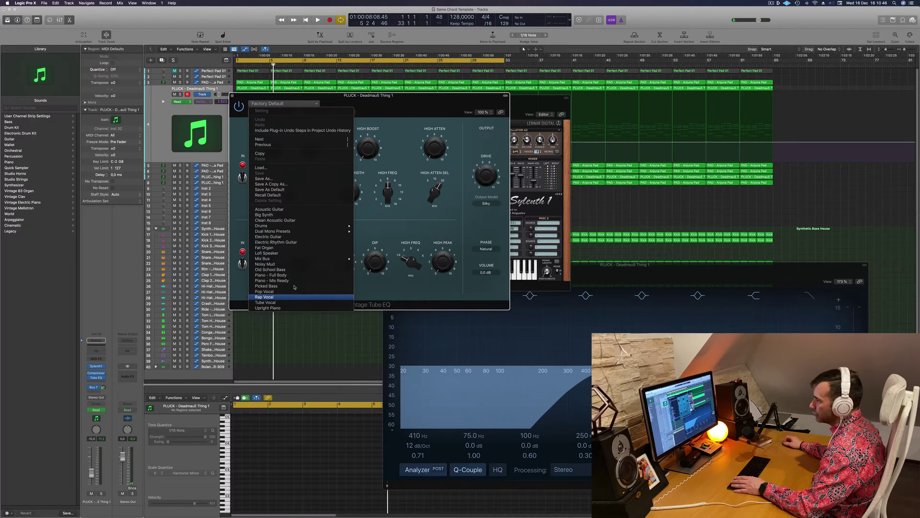
click(298, 249)
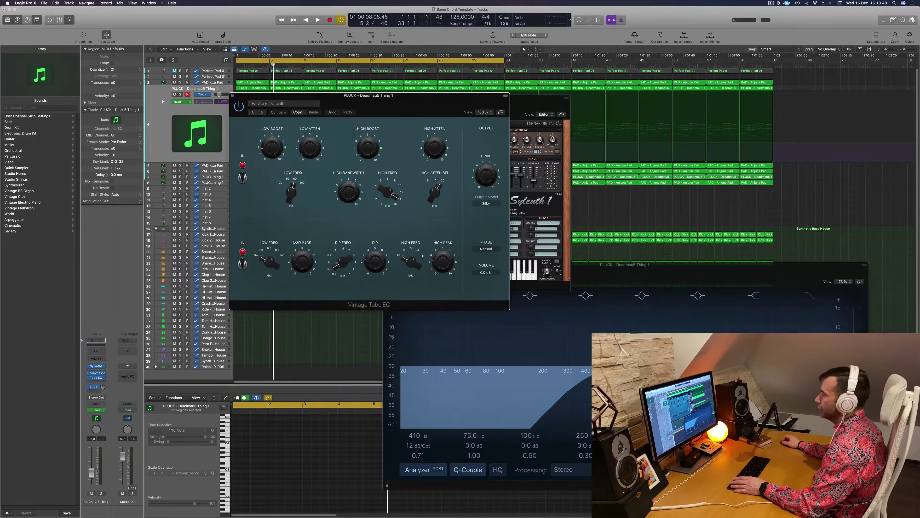
drag(299, 96, 451, 108)
key(space)
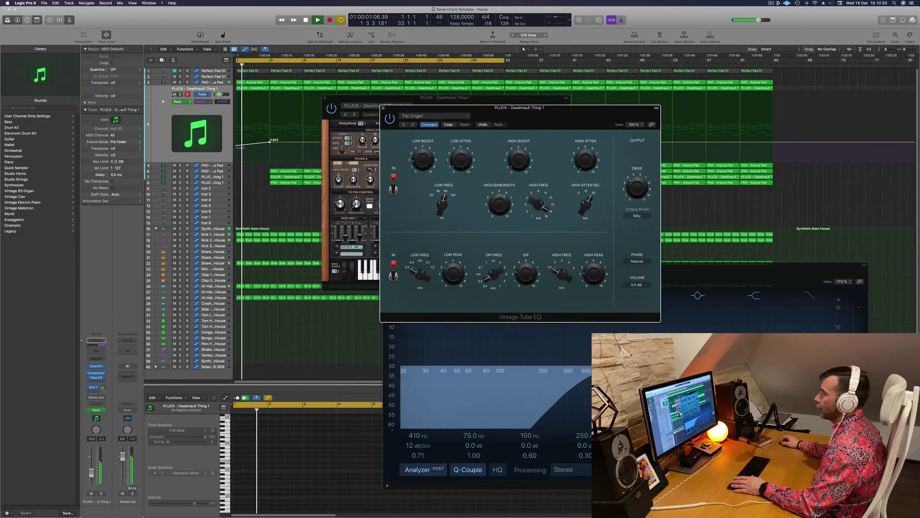
Solo the chord pluck track and compare its sound with and without the Vintage Tube EQ
click(180, 95)
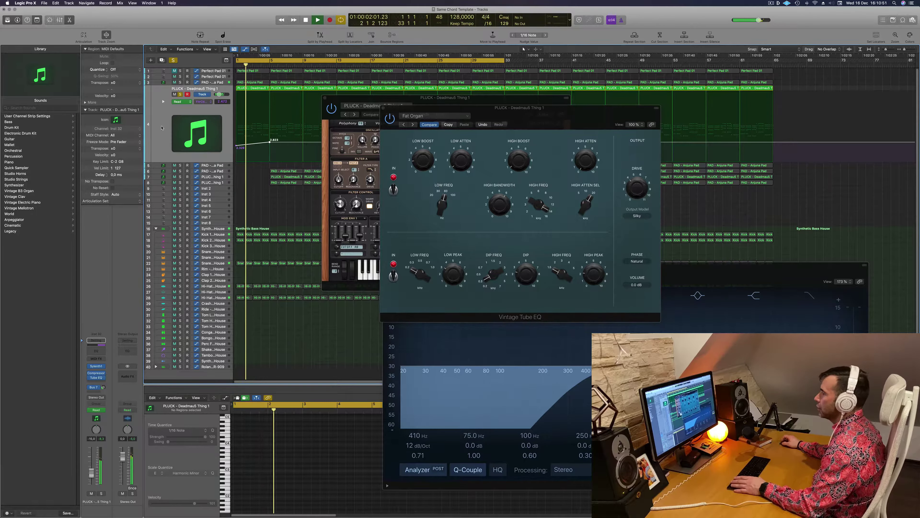
click(390, 120)
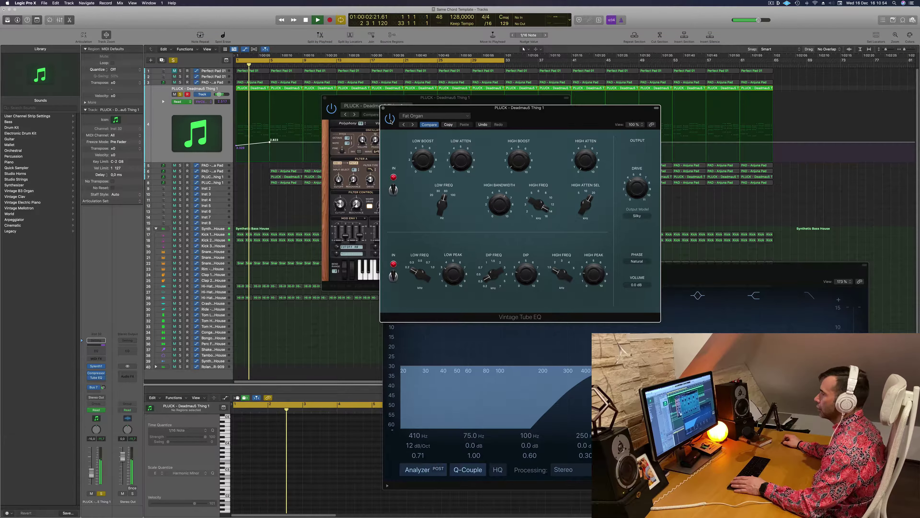
key(space)
drag(423, 108, 373, 113)
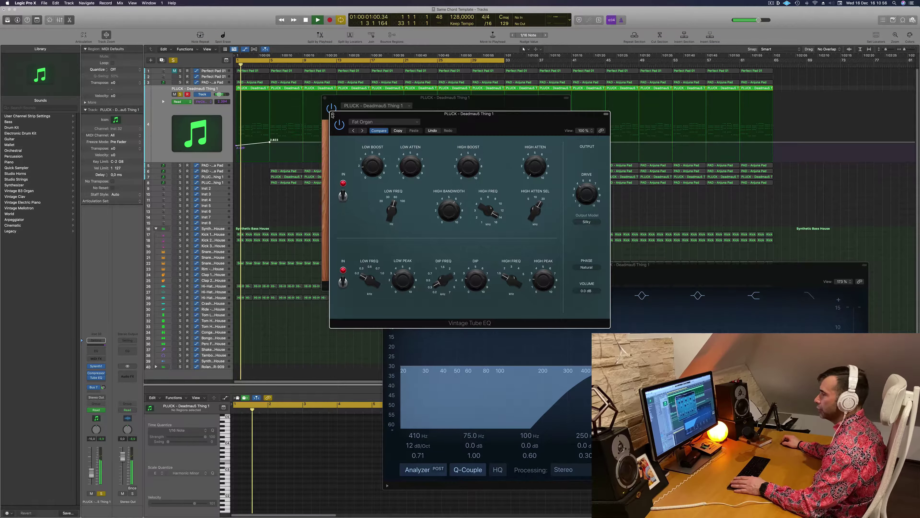
Close the chord pluck's Vintage Tube EQ and Sylenth1 windows and return the track to the full mix
click(332, 115)
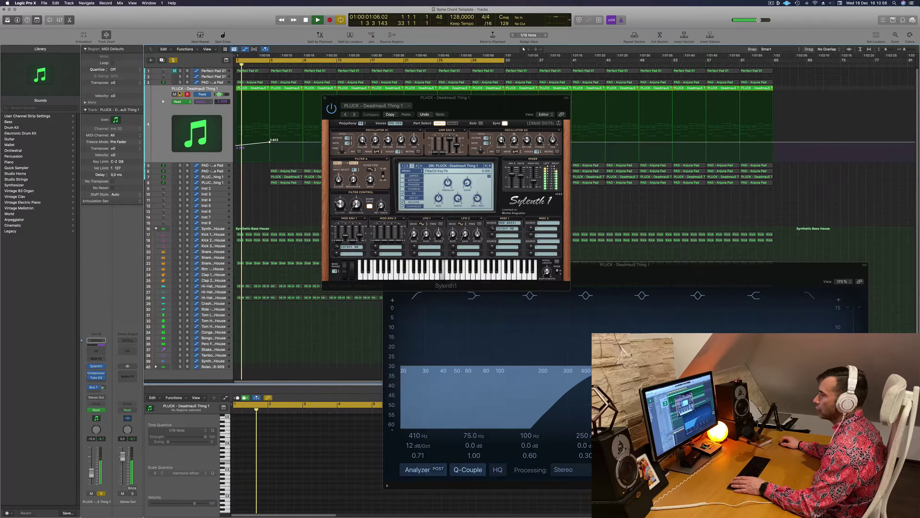
drag(326, 97, 302, 161)
click(300, 161)
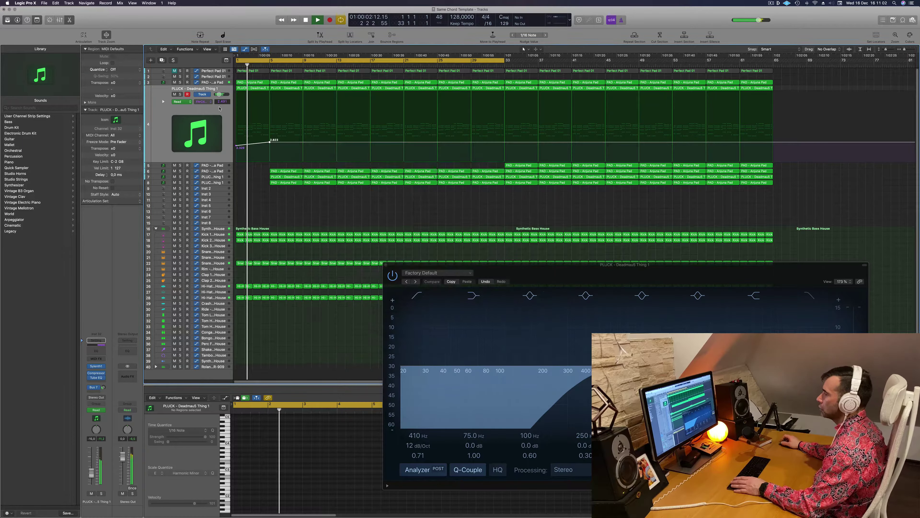
Check the Sylenth1 settings of the first Anjuna Pad track during playback, then close the synth and the leftover Channel EQ window
click(214, 82)
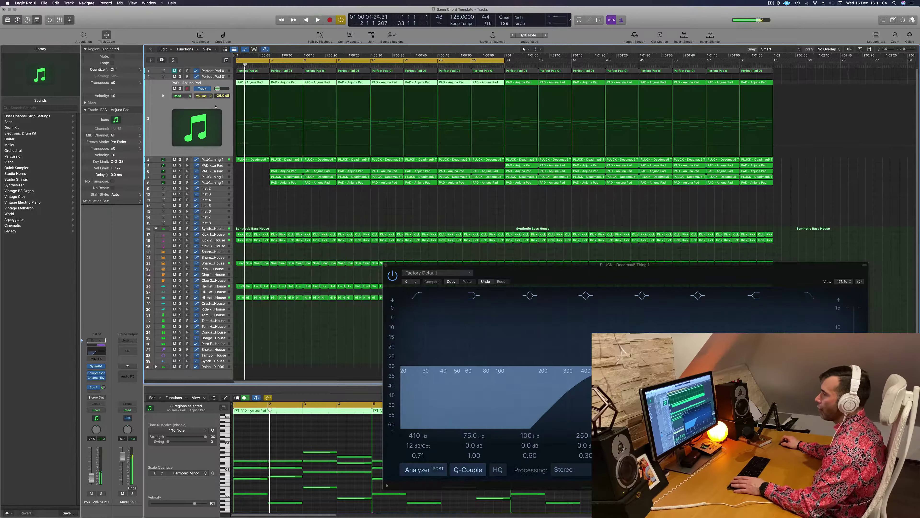
click(96, 366)
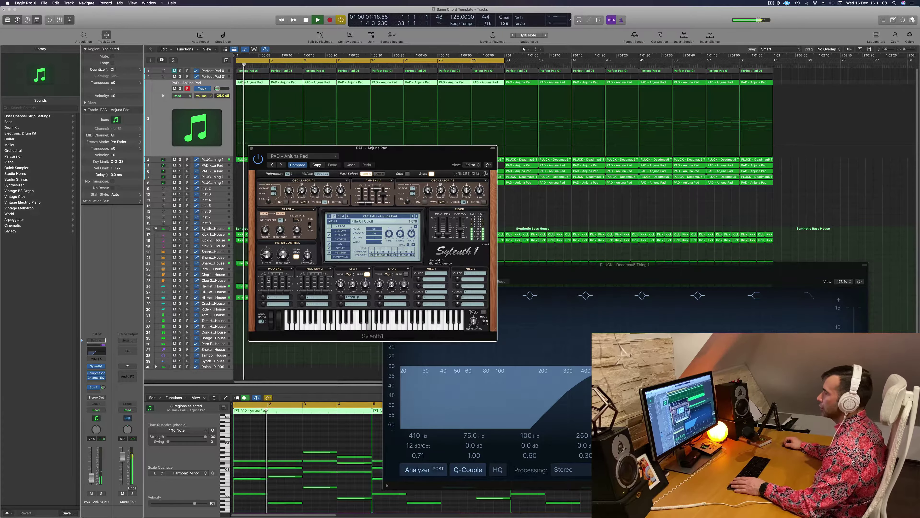
drag(385, 160, 442, 166)
click(309, 155)
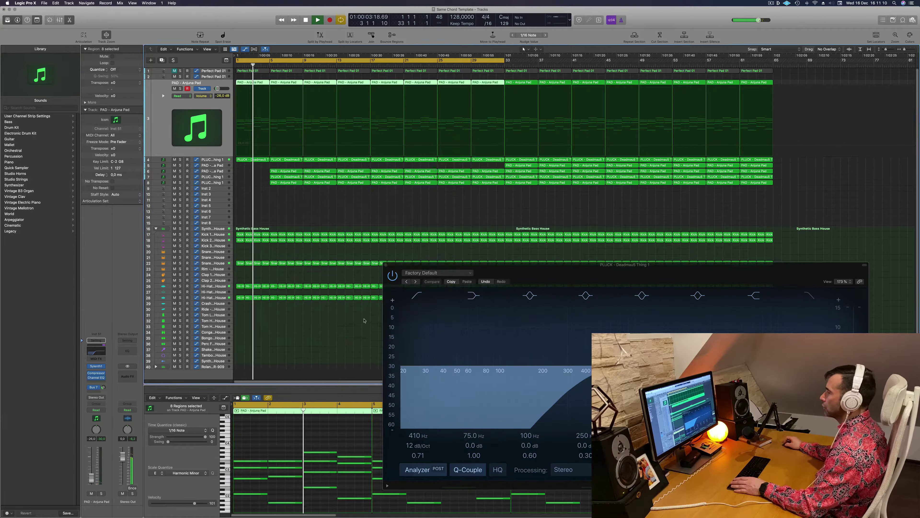
drag(409, 267, 365, 266)
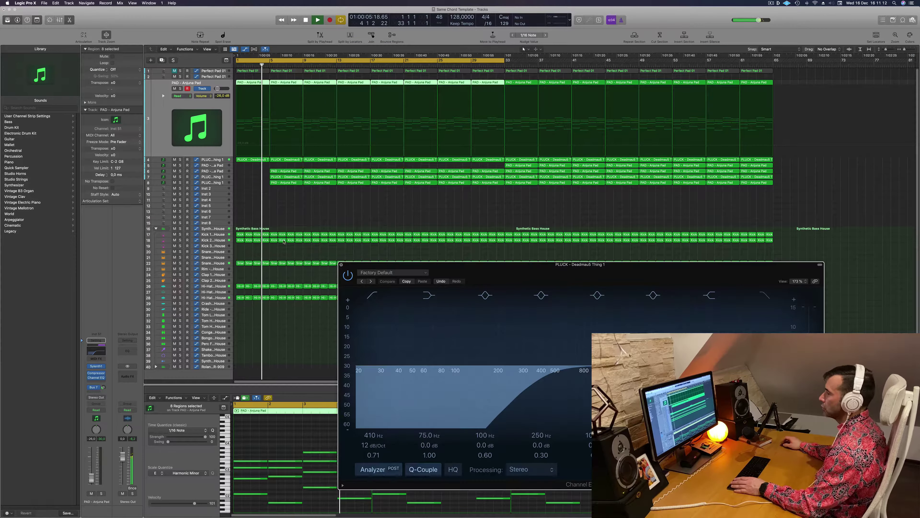
click(342, 265)
Delete the three pad and pluck regions spanning bars 5 to 9 on tracks 6 to 8, and replay from the start
key(space)
key(space)
drag(281, 172, 283, 191)
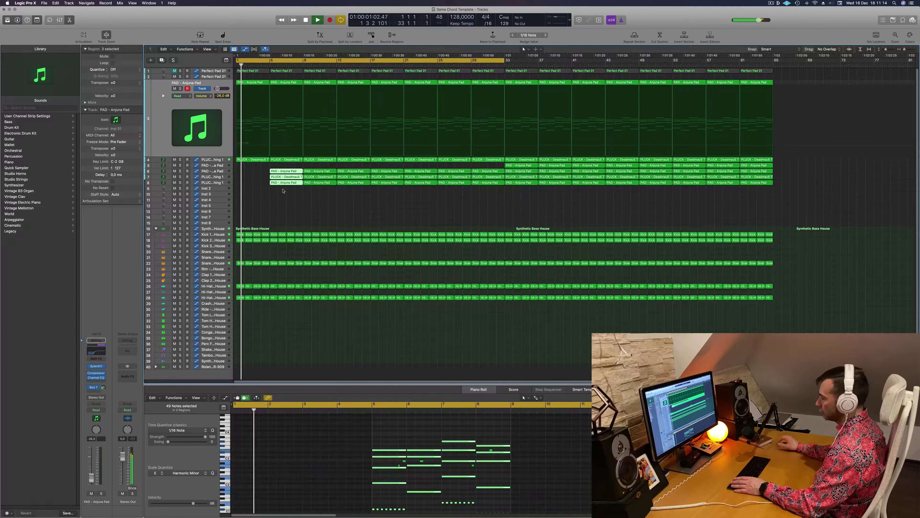
key(Delete)
key(space)
key(space)
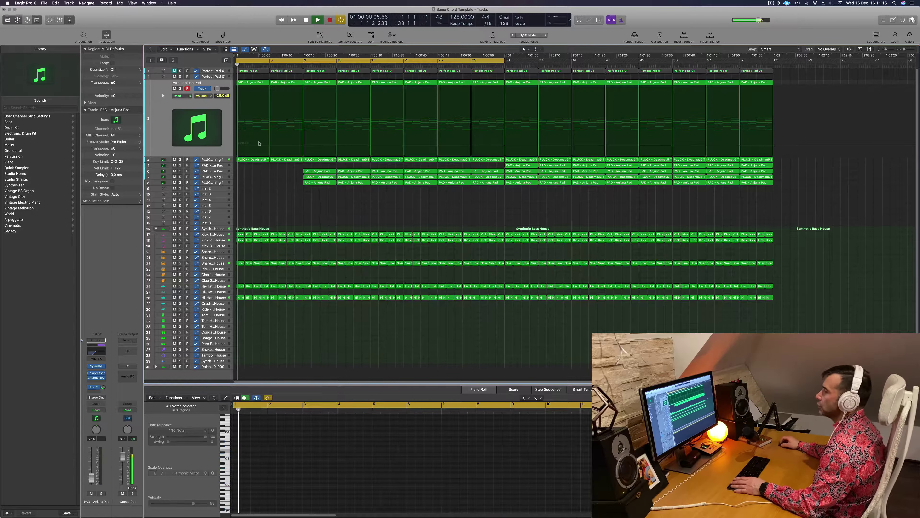
Add a second rising cutoff ramp from bar 5 to bar 9 on the chord pluck track and play it back
click(219, 160)
key(space)
key(space)
mouse_move(270, 141)
mouse_down()
mouse_move(301, 140)
mouse_move(270, 146)
mouse_up()
click(301, 144)
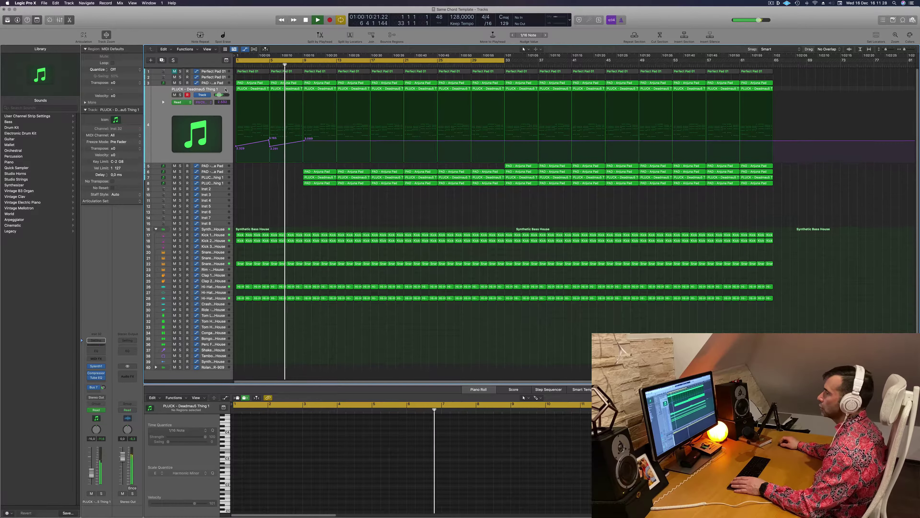
click(159, 118)
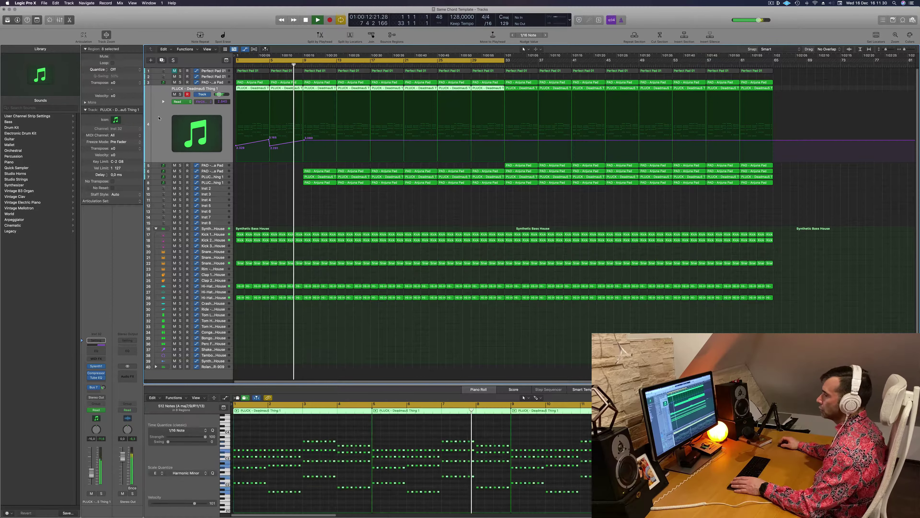